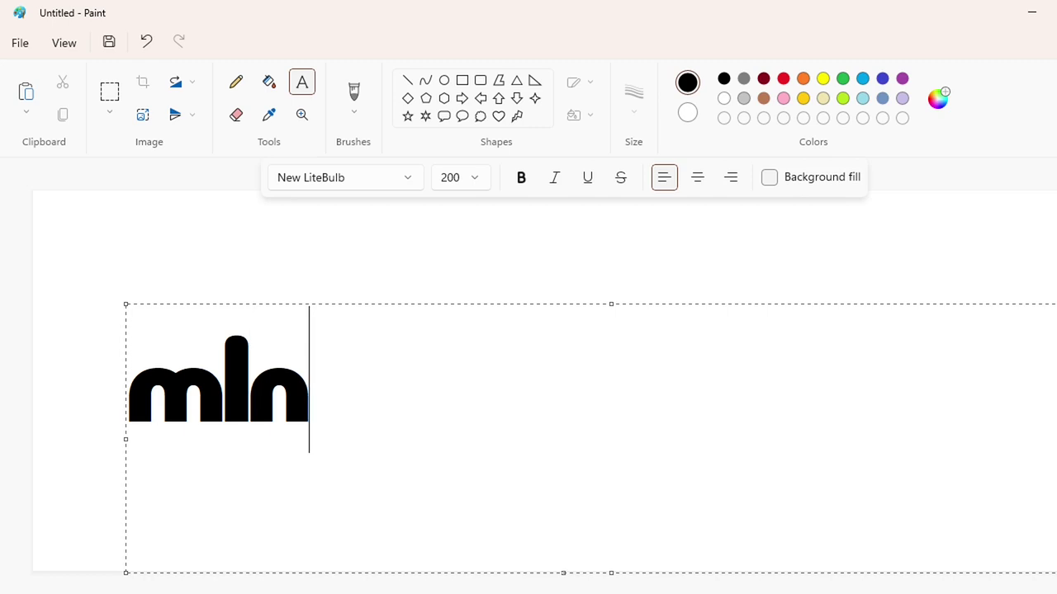
# - Complete the text as "mlnlons" in bold, set its font size to 400 and extend the text box upward
pyautogui.press('BackSpace')
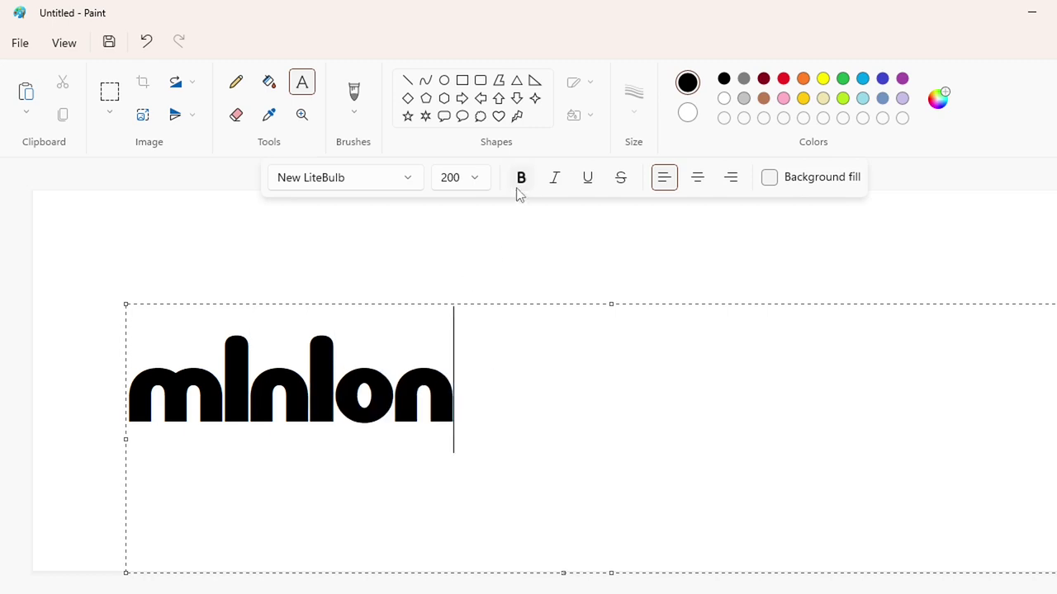
pyautogui.click(521, 179)
pyautogui.write('s')
pyautogui.hotkey('ctrl', 'a')
pyautogui.click(450, 178)
pyautogui.write('400')
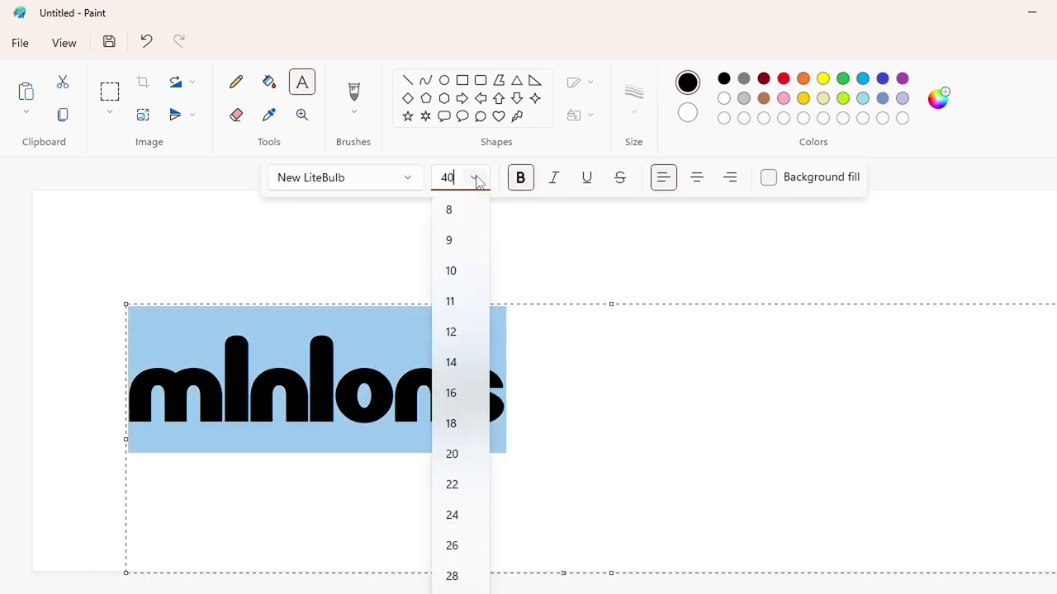
pyautogui.press('Return')
pyautogui.click(863, 299)
pyautogui.moveTo(127, 306); pyautogui.dragTo(129, 209)
# - Select the whole word with a rectangular selection, copy it and paste the copy onto the canvas
pyautogui.click(114, 97)
pyautogui.moveTo(961, 501); pyautogui.dragTo(100, 199)
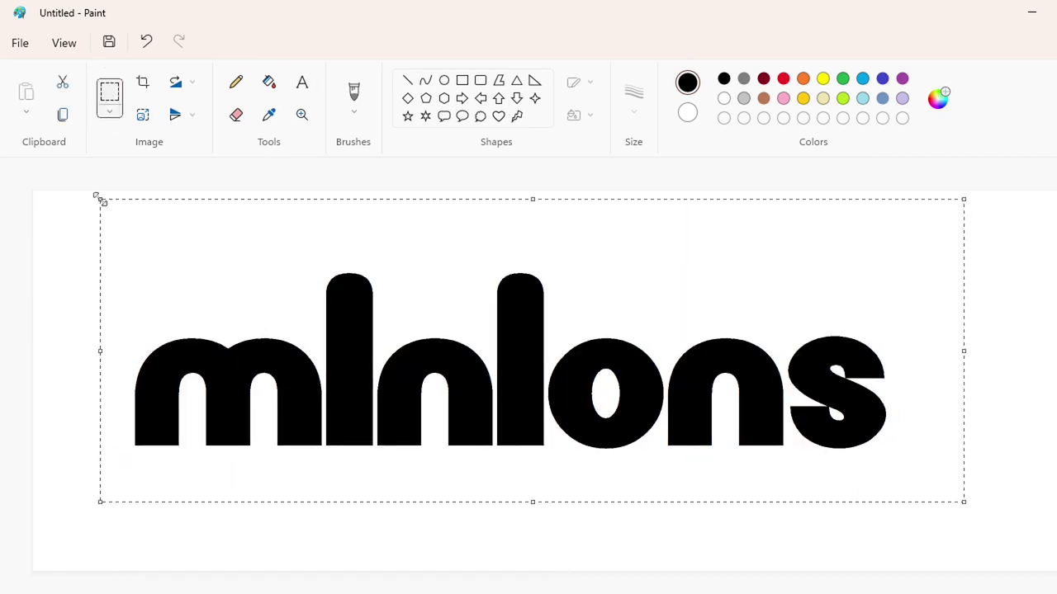
pyautogui.hotkey('ctrl', 'c')
pyautogui.click(64, 236)
pyautogui.hotkey('ctrl', 'v')
# - Move the pasted word toward the middle of the canvas and stretch it vertically to make the letters taller
pyautogui.moveTo(452, 493); pyautogui.dragTo(468, 547)
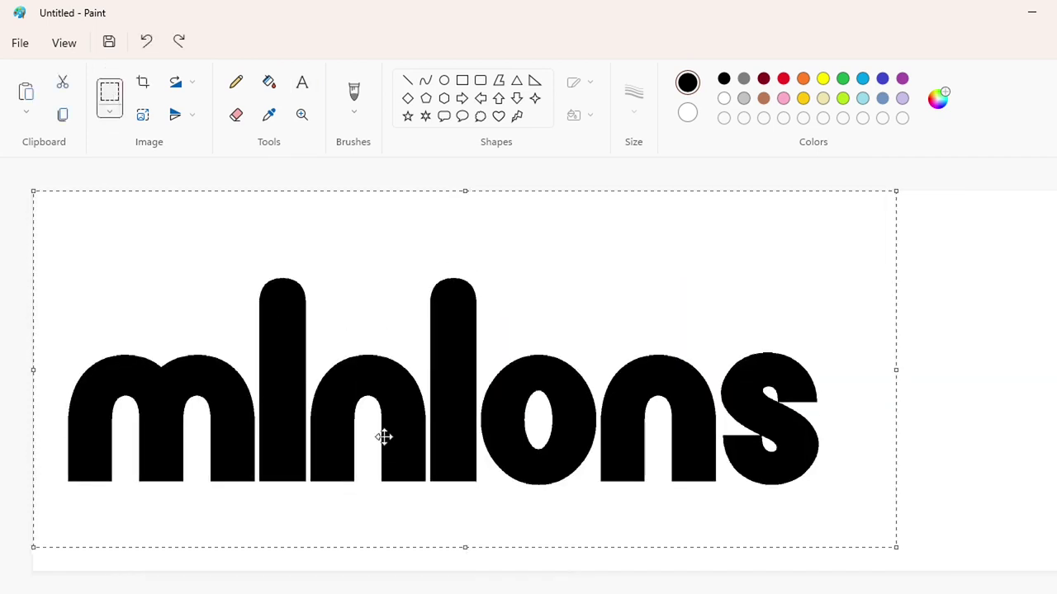
pyautogui.hotkey('ctrl', 'z')
pyautogui.moveTo(433, 384); pyautogui.dragTo(532, 360)
pyautogui.moveTo(564, 470); pyautogui.dragTo(569, 537)
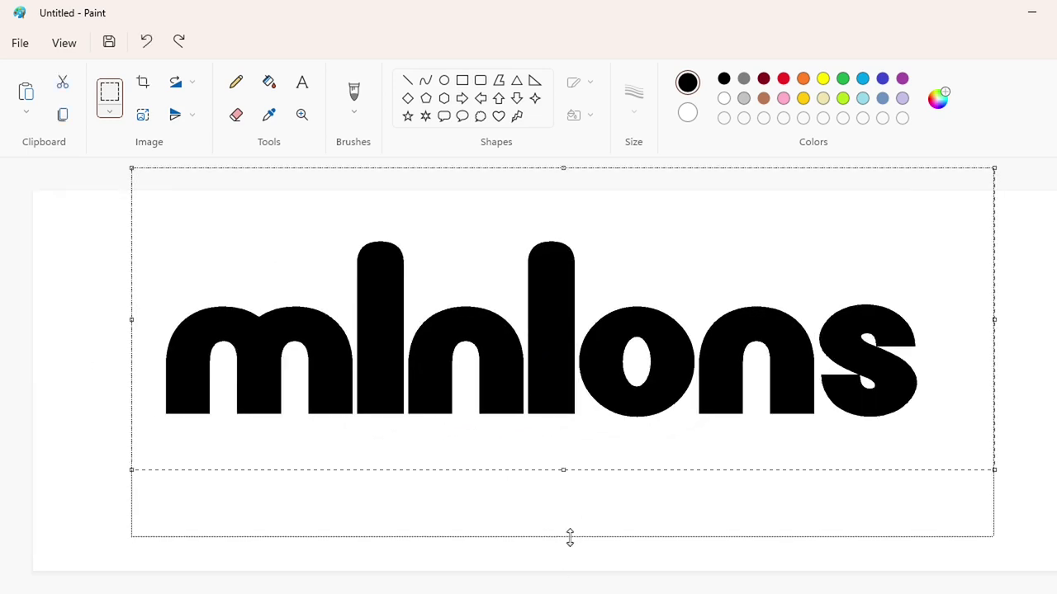
pyautogui.click(68, 330)
# - Draw a purple horizontal guide line from the m to the o, aligned with the tops of the short letters
pyautogui.click(407, 80)
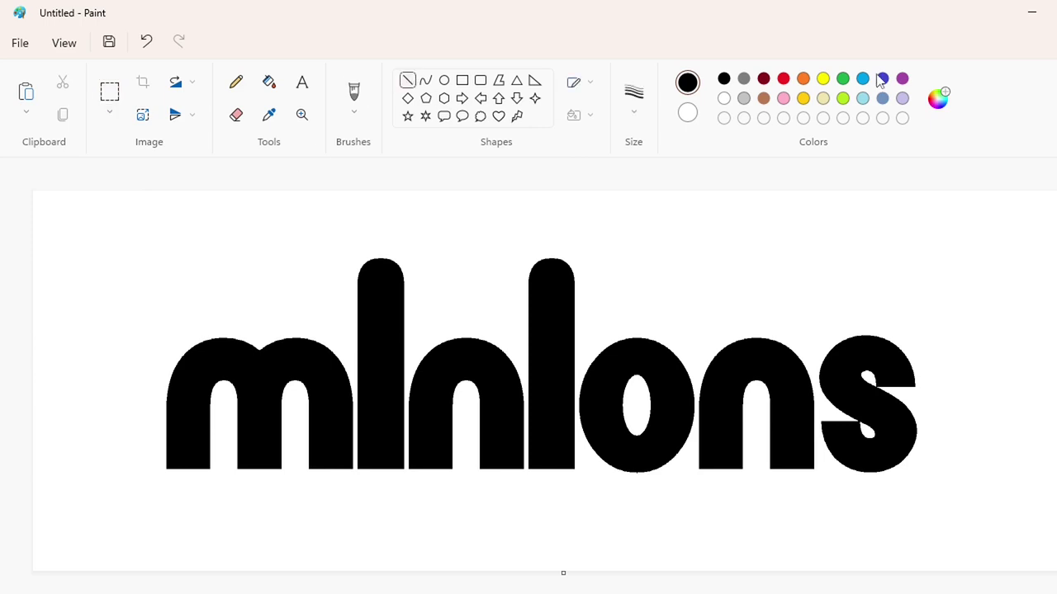
pyautogui.scroll(1, 529, 376)
pyautogui.hscroll(5, 528, 375)
pyautogui.scroll(-1, 529, 376)
pyautogui.hscroll(-1, 529, 376)
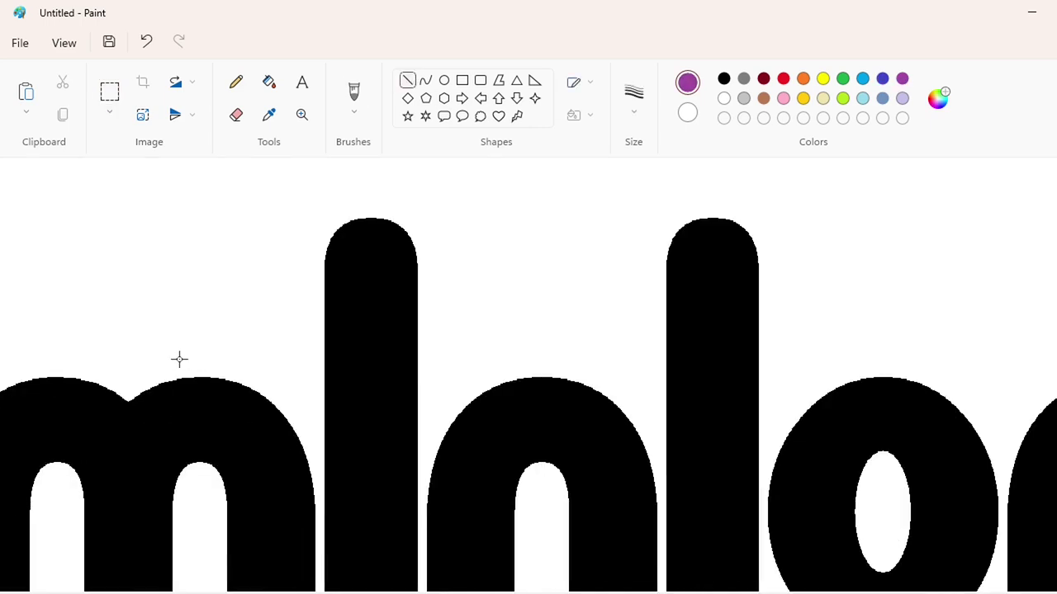
pyautogui.moveTo(179, 359); pyautogui.dragTo(880, 359)
pyautogui.press('Down')
pyautogui.press('Down')
pyautogui.press('Down')
pyautogui.press('Down')
pyautogui.press('Down')
pyautogui.press('Down')
pyautogui.press('Down')
pyautogui.press('Down')
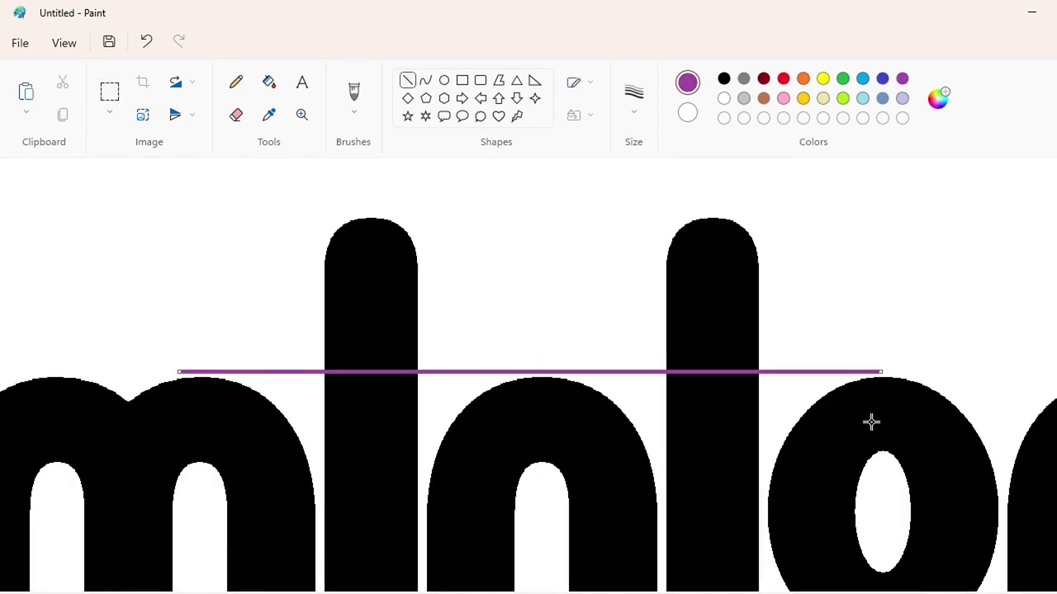
pyautogui.press('Down')
pyautogui.press('Down')
# - Erase both l stems above the guide line by filling them purple and then white, and fill the o white
pyautogui.click(266, 90)
pyautogui.click(372, 287)
pyautogui.click(711, 287)
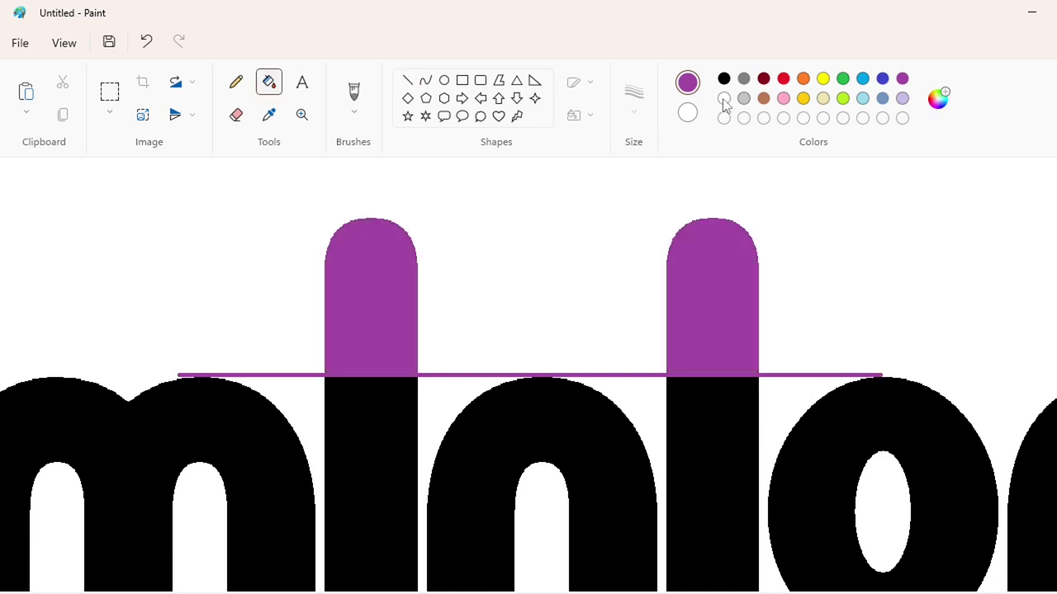
pyautogui.click(724, 99)
pyautogui.click(714, 314)
pyautogui.scroll(-2, 717, 395)
pyautogui.click(805, 417)
# - Draw two purple horizontal guide lines across the gap left by the o, one at letter-top height and one at the baseline
pyautogui.hscroll(4, 762, 578)
pyautogui.click(407, 80)
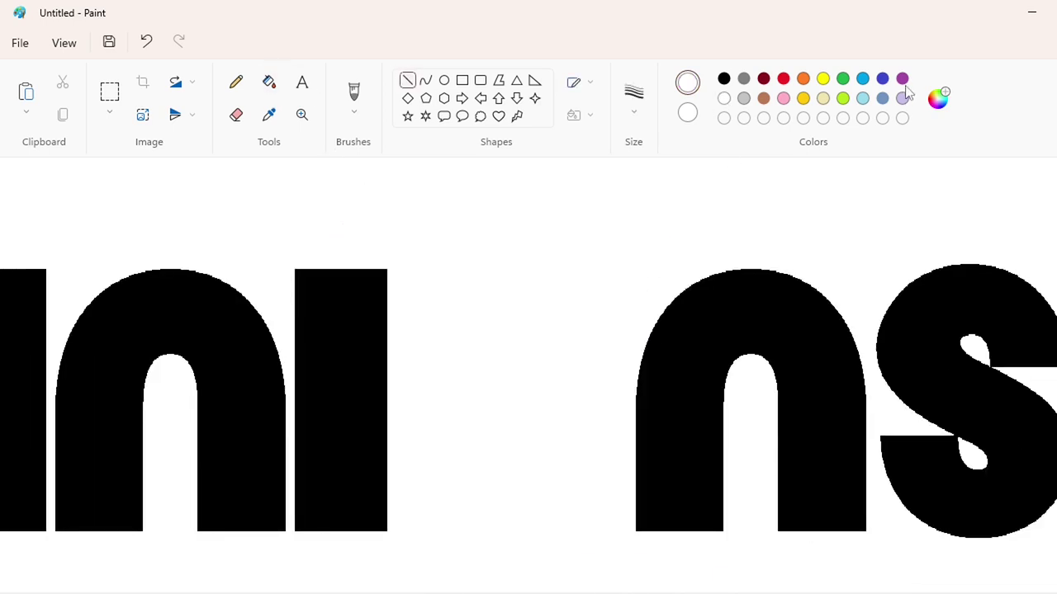
pyautogui.moveTo(357, 265); pyautogui.dragTo(671, 267)
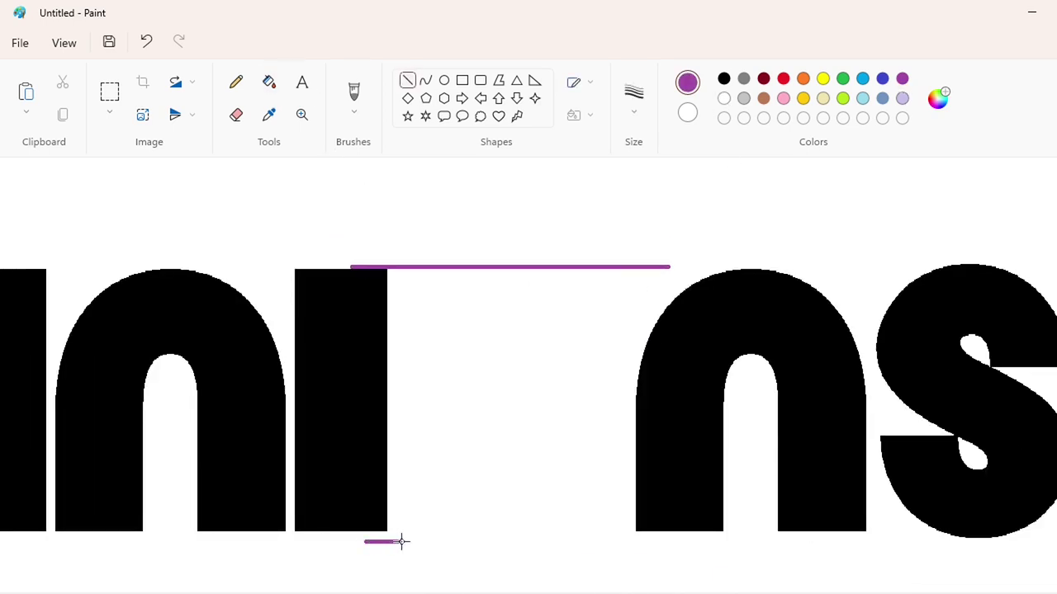
pyautogui.moveTo(402, 542); pyautogui.dragTo(673, 542)
pyautogui.press('Up')
pyautogui.press('Up')
pyautogui.press('Up')
pyautogui.press('Up')
pyautogui.press('Up')
pyautogui.press('Up')
pyautogui.press('Up')
pyautogui.press('Up')
pyautogui.press('Up')
pyautogui.press('Up')
# - Draw a black circle outline in the empty gap and resize it to span the height between the two guide lines
pyautogui.click(444, 80)
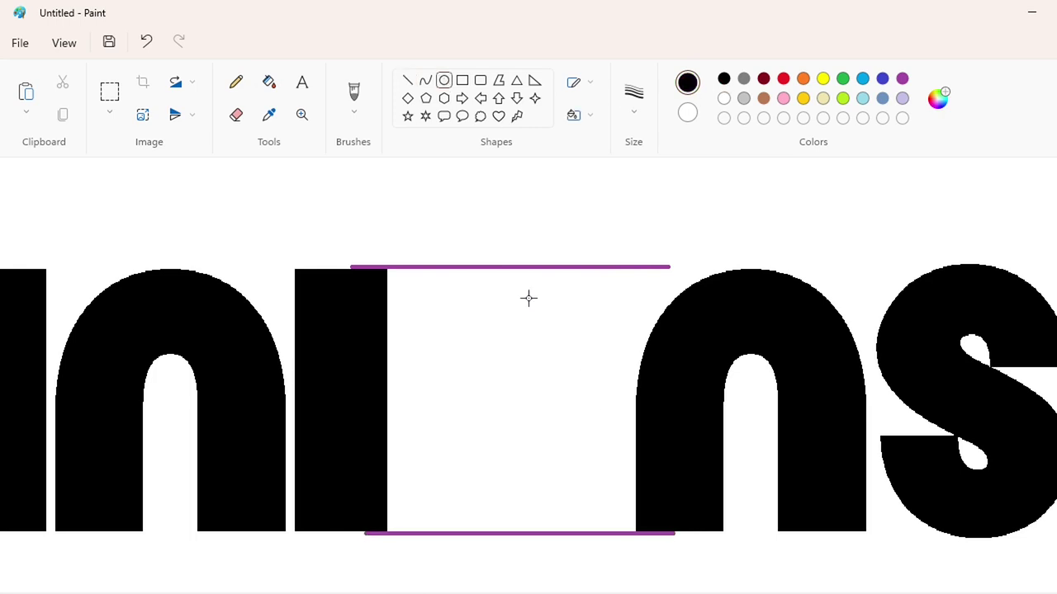
pyautogui.moveTo(409, 283); pyautogui.dragTo(649, 514)
pyautogui.moveTo(561, 449); pyautogui.dragTo(548, 465)
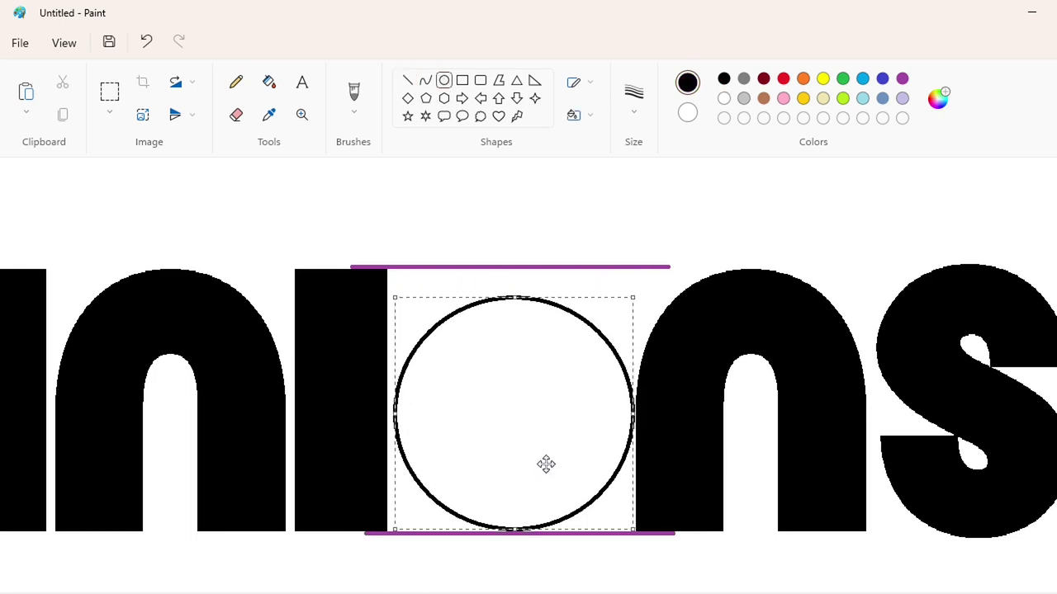
pyautogui.moveTo(517, 294); pyautogui.dragTo(517, 269)
pyautogui.moveTo(633, 400); pyautogui.dragTo(656, 402)
# - Move the circle outline to the blank area beyond the final s and place it there
pyautogui.moveTo(528, 438); pyautogui.dragTo(780, 362)
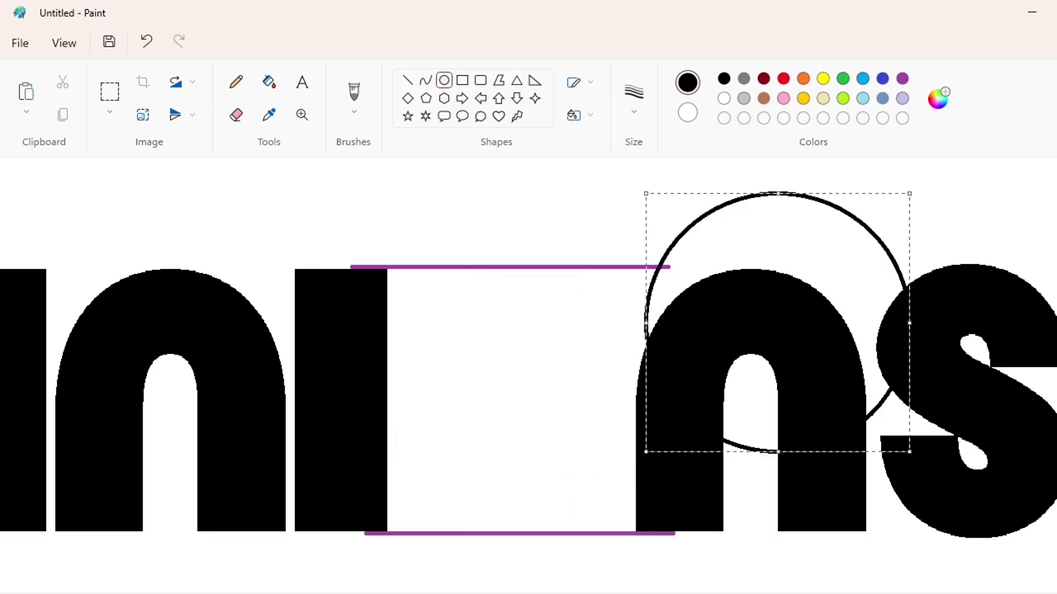
pyautogui.hscroll(4, 768, 364)
pyautogui.moveTo(422, 362); pyautogui.dragTo(872, 393)
pyautogui.click(692, 386)
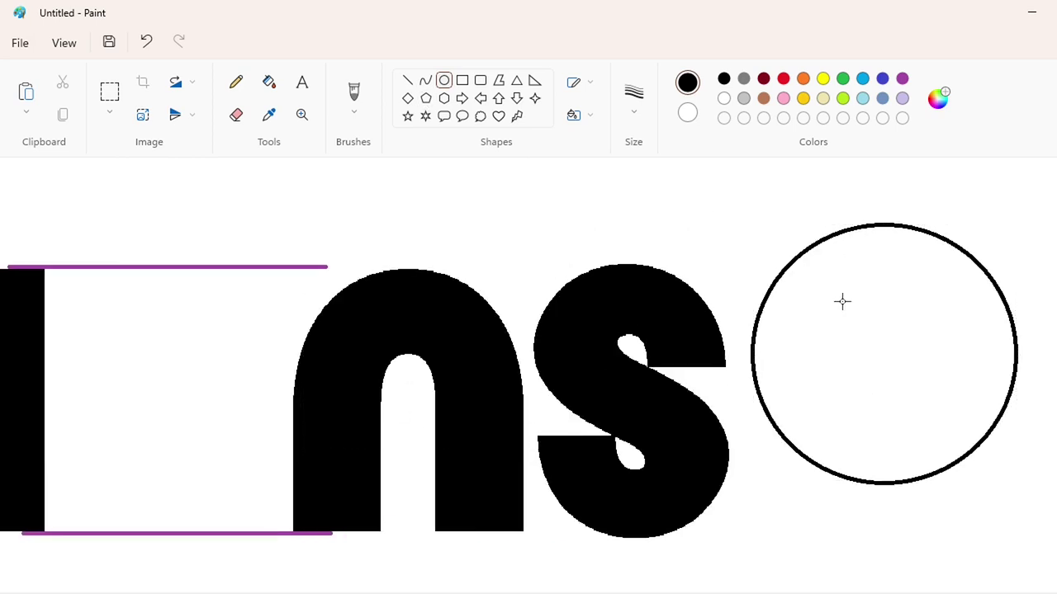
# - Draw a smaller black circle outline inside the large circle and nudge it to the centre
pyautogui.moveTo(842, 301); pyautogui.dragTo(945, 411)
pyautogui.moveTo(908, 368); pyautogui.dragTo(901, 368)
pyautogui.press('Down')
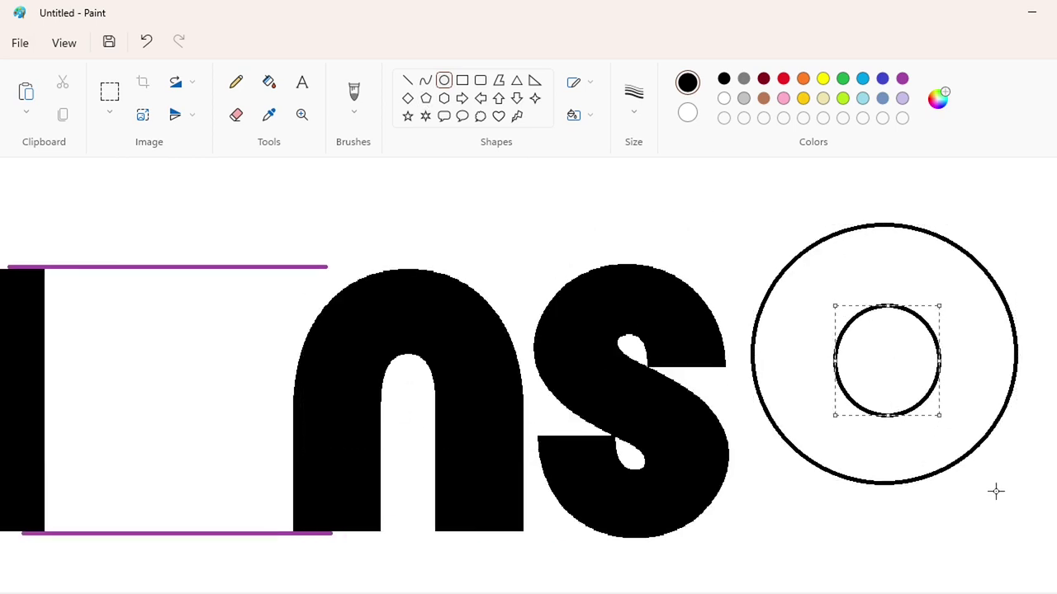
pyautogui.press('Down')
pyautogui.press('Down')
pyautogui.press('Down')
pyautogui.press('Down')
pyautogui.press('Down')
pyautogui.press('Down')
pyautogui.press('Down')
pyautogui.press('Down')
pyautogui.press('Down')
pyautogui.press('Down')
pyautogui.press('Down')
pyautogui.press('Down')
pyautogui.press('Down')
pyautogui.press('Down')
pyautogui.press('Down')
pyautogui.press('Down')
pyautogui.press('Down')
pyautogui.press('Down')
pyautogui.press('Down')
pyautogui.press('Down')
pyautogui.press('Left')
pyautogui.press('Up')
pyautogui.press('Up')
pyautogui.press('Up')
pyautogui.press('Up')
pyautogui.press('Up')
pyautogui.press('Up')
pyautogui.press('Up')
pyautogui.press('Up')
pyautogui.press('Up')
pyautogui.press('Up')
pyautogui.press('Up')
pyautogui.press('Up')
pyautogui.press('Up')
pyautogui.press('Up')
pyautogui.press('Up')
pyautogui.press('Up')
pyautogui.press('Up')
pyautogui.press('Up')
pyautogui.press('Up')
pyautogui.press('Up')
pyautogui.press('Down')
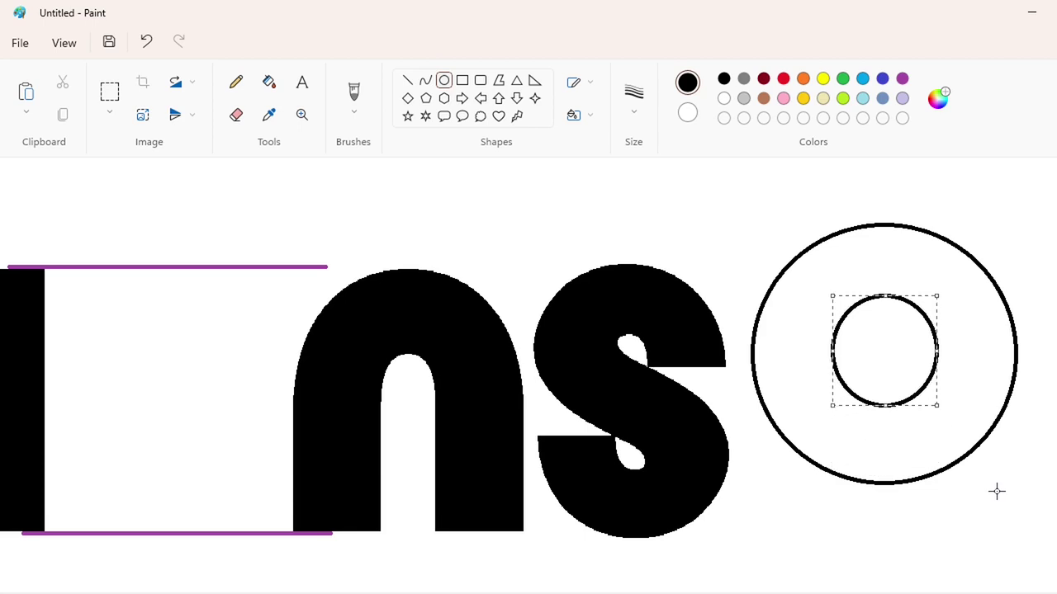
pyautogui.click(996, 491)
# - Fill the ring between the two circles with black and fill both purple guide lines with white
pyautogui.click(271, 84)
pyautogui.click(793, 338)
pyautogui.click(724, 99)
pyautogui.click(312, 267)
pyautogui.click(236, 533)
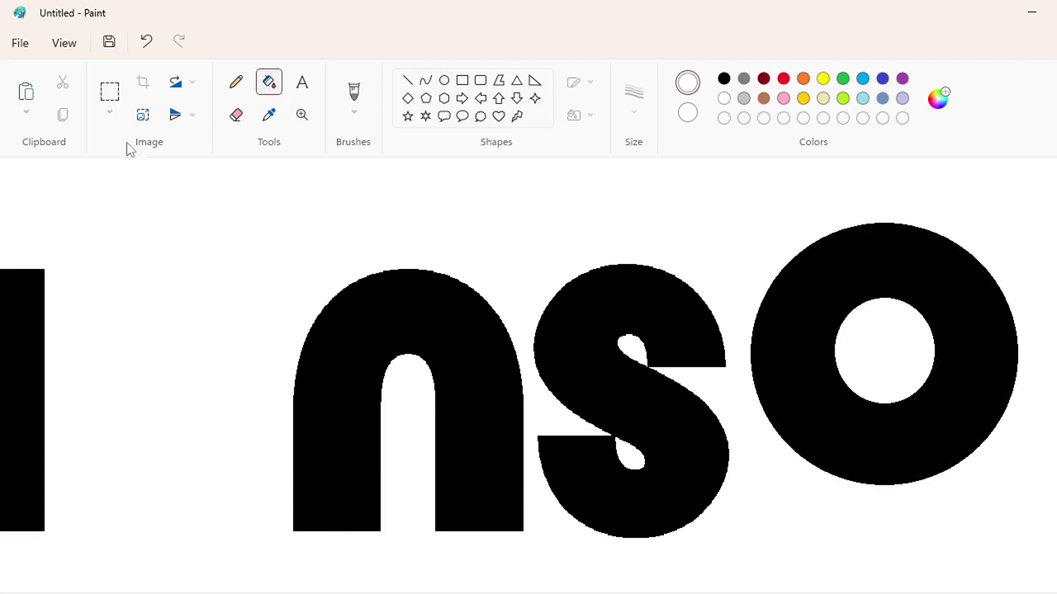
# - Place a copy of the black ring above the gap before the last n, and fill the original ring white
pyautogui.click(110, 92)
pyautogui.moveTo(1055, 564)
pyautogui.mouseDown()
pyautogui.moveTo(800, 368)
pyautogui.moveTo(745, 178)
pyautogui.mouseUp()
pyautogui.hotkey('ctrl', 'c')
pyautogui.hotkey('ctrl', 'v')
pyautogui.moveTo(189, 375)
pyautogui.mouseDown()
pyautogui.moveTo(233, 327)
pyautogui.moveTo(236, 336)
pyautogui.mouseUp()
pyautogui.click(111, 114)
pyautogui.click(169, 295)
pyautogui.scroll(-3, 498, 228)
pyautogui.click(269, 83)
pyautogui.click(796, 330)
# - Select and copy the last two letters, n and s, and erase the originals by filling them white
pyautogui.click(110, 91)
pyautogui.moveTo(886, 574)
pyautogui.mouseDown()
pyautogui.moveTo(461, 459)
pyautogui.moveTo(397, 364)
pyautogui.mouseUp()
pyautogui.hotkey('ctrl', 'c')
pyautogui.click(269, 83)
pyautogui.click(478, 355)
pyautogui.click(608, 347)
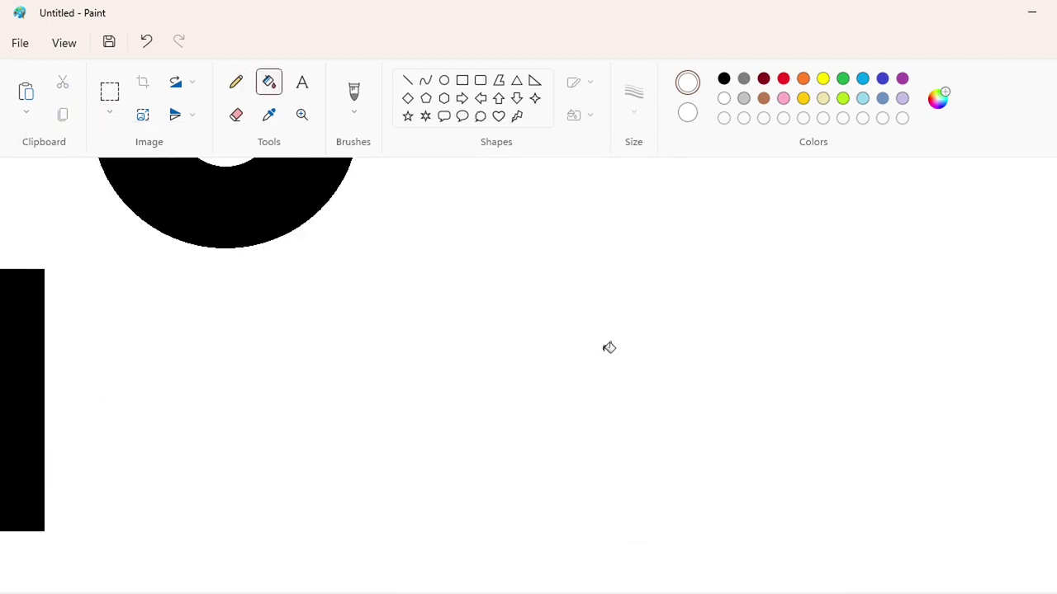
# - Paste the copied n and s farther along the word to widen the gap for the new o
pyautogui.hotkey('ctrl', 'v')
pyautogui.moveTo(347, 309); pyautogui.dragTo(906, 385)
pyautogui.click(457, 326)
pyautogui.scroll(3, 278, 204)
pyautogui.hscroll(-3, 278, 204)
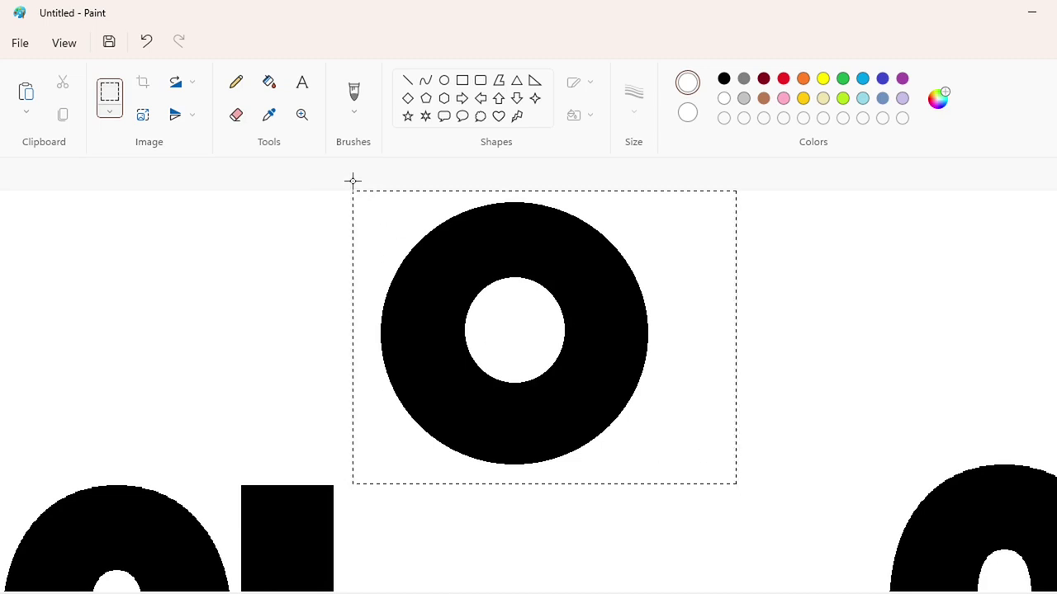
# - Select and copy the black ring above the gap, and erase the original by filling it white
pyautogui.moveTo(353, 180); pyautogui.dragTo(353, 181)
pyautogui.hotkey('ctrl', 'c')
pyautogui.click(262, 85)
pyautogui.click(529, 248)
pyautogui.scroll(-3, 837, 465)
# - Paste the copied ring and align it just after the second i as the new o
pyautogui.hotkey('ctrl', 'v')
pyautogui.moveTo(198, 337); pyautogui.dragTo(347, 404)
pyautogui.press('Right')
pyautogui.press('Right')
pyautogui.press('Right')
pyautogui.press('Right')
pyautogui.press('Right')
pyautogui.press('Right')
pyautogui.press('Right')
pyautogui.press('Right')
pyautogui.press('Right')
pyautogui.press('Right')
pyautogui.press('Right')
pyautogui.press('Right')
pyautogui.press('Right')
pyautogui.press('Right')
pyautogui.press('Right')
pyautogui.press('Right')
pyautogui.press('Right')
pyautogui.press('Right')
pyautogui.press('Right')
pyautogui.press('Right')
pyautogui.click(146, 382)
pyautogui.hscroll(3, 146, 383)
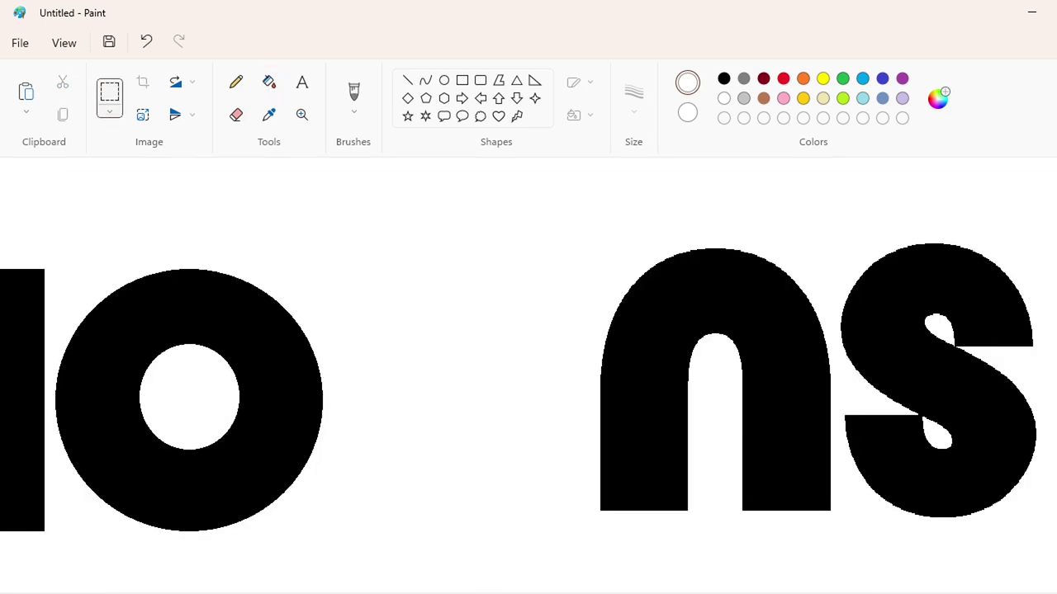
# - Copy the final n and s, and fill the originals with white
pyautogui.moveTo(477, 191); pyautogui.dragTo(1056, 593)
pyautogui.hotkey('ctrl', 'c')
pyautogui.click(370, 464)
pyautogui.click(269, 82)
pyautogui.click(784, 413)
pyautogui.click(875, 437)
pyautogui.hscroll(-3, 570, 457)
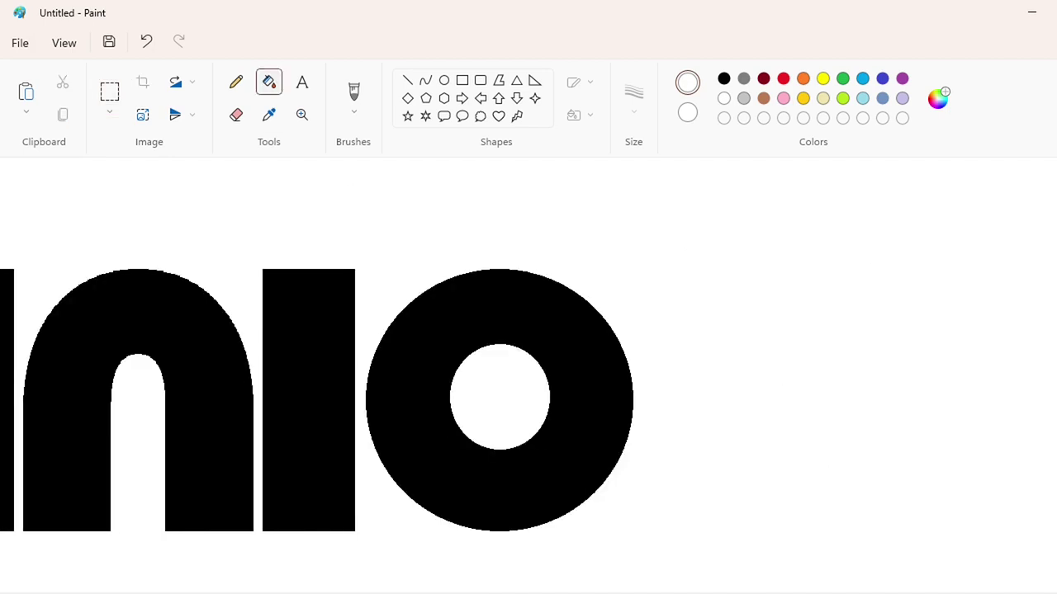
# - Paste the copied n and s and position them just after the new o, level with the other letters
pyautogui.hotkey('ctrl', 'v')
pyautogui.moveTo(570, 458); pyautogui.dragTo(476, 469)
pyautogui.press('Right')
pyautogui.press('Right')
pyautogui.press('Right')
pyautogui.press('Right')
pyautogui.press('Right')
pyautogui.press('Right')
pyautogui.press('Right')
pyautogui.press('Right')
pyautogui.press('Right')
pyautogui.press('Right')
pyautogui.press('Right')
pyautogui.press('Right')
pyautogui.press('Right')
pyautogui.press('Right')
pyautogui.press('Right')
pyautogui.press('Right')
pyautogui.press('Right')
pyautogui.press('Right')
pyautogui.press('Right')
pyautogui.press('Right')
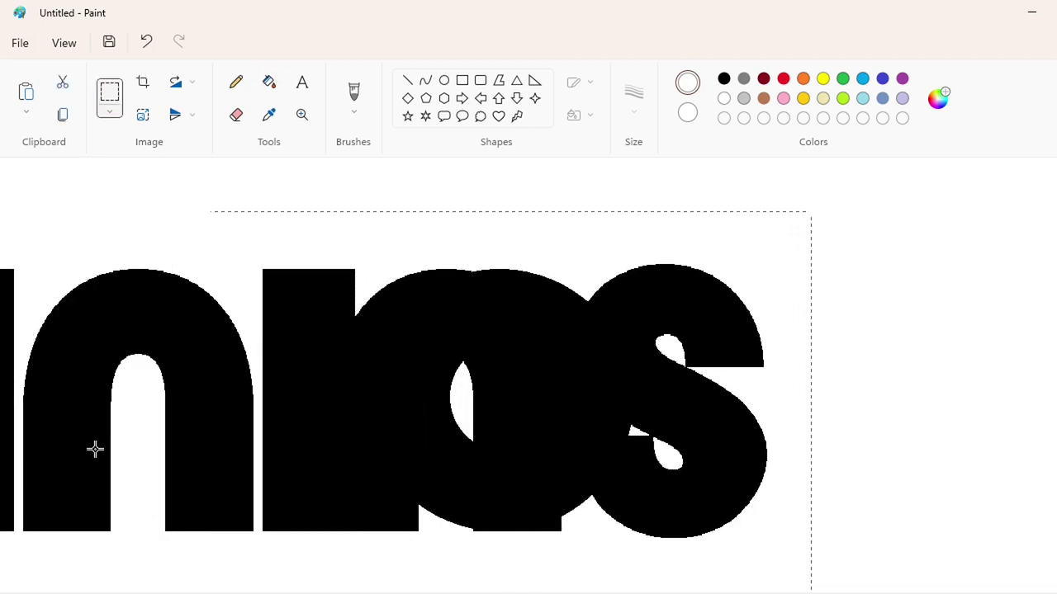
pyautogui.press('Right')
pyautogui.press('Right')
pyautogui.press('Right')
pyautogui.press('Right')
pyautogui.press('Right')
pyautogui.press('Right')
pyautogui.press('Right')
pyautogui.press('Right')
pyautogui.press('Right')
pyautogui.press('Right')
pyautogui.press('Right')
pyautogui.press('Right')
pyautogui.press('Right')
pyautogui.press('Right')
pyautogui.press('Right')
pyautogui.press('Right')
pyautogui.press('Right')
pyautogui.press('Right')
pyautogui.press('Right')
pyautogui.press('Right')
pyautogui.press('Left')
pyautogui.click(90, 442)
pyautogui.hotkey('ctrl', 'pagedown')
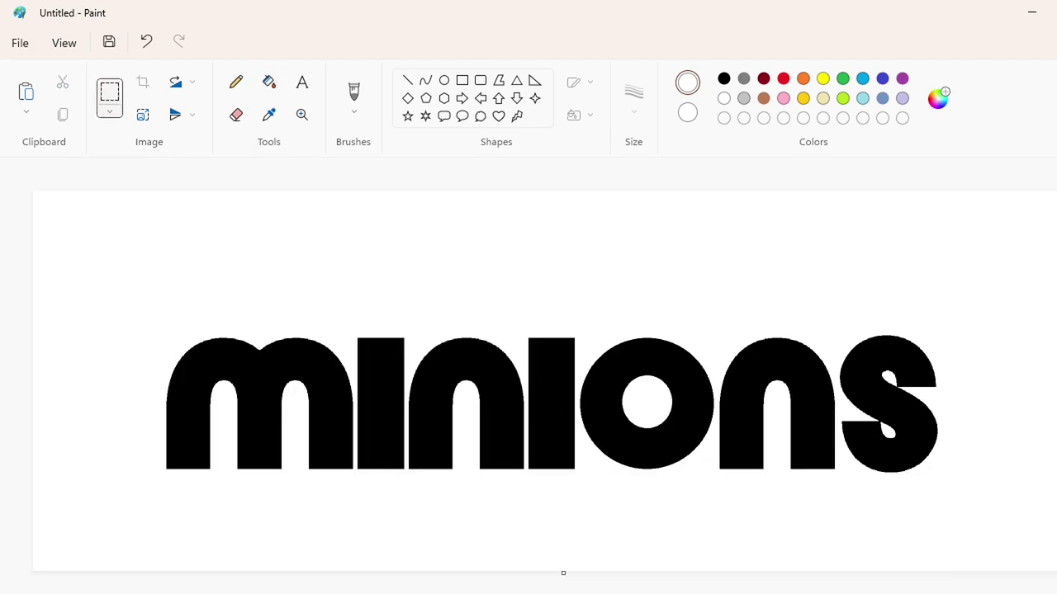
# - Draw a purple rectangle around the whole word and resize its sides to leave only a narrow margin
pyautogui.click(462, 80)
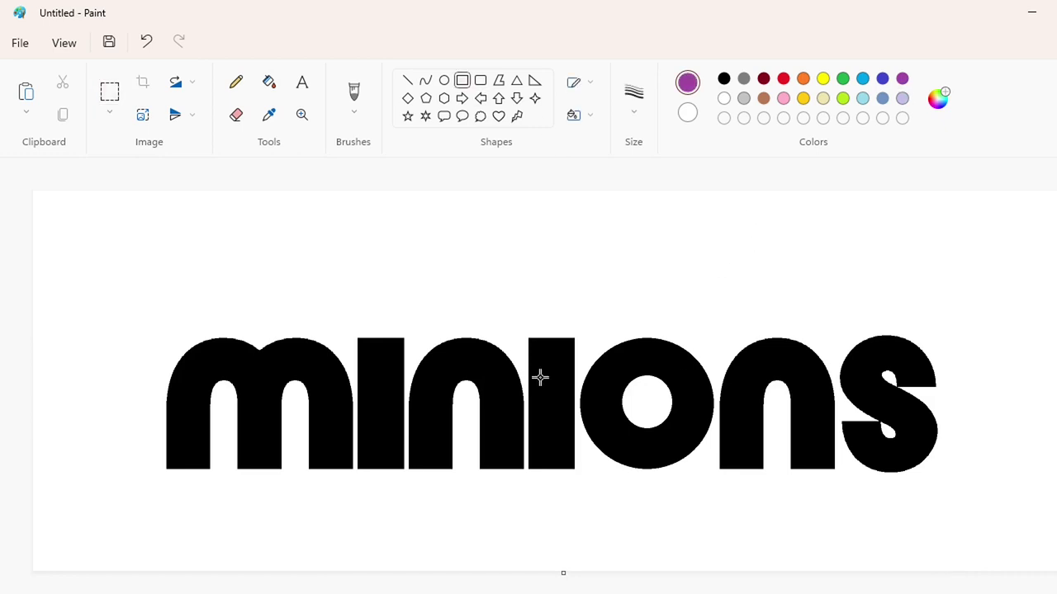
pyautogui.moveTo(134, 282); pyautogui.dragTo(1022, 478)
pyautogui.moveTo(580, 283); pyautogui.dragTo(594, 328)
pyautogui.moveTo(135, 405); pyautogui.dragTo(157, 405)
pyautogui.moveTo(1022, 406); pyautogui.dragTo(947, 412)
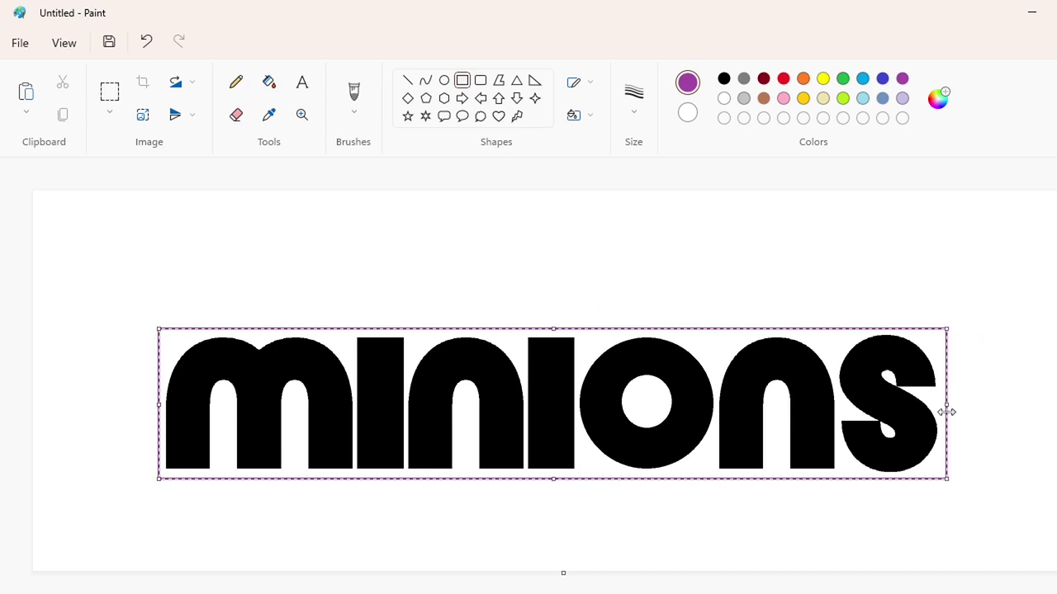
# - Fill the space around the letters inside the rectangle with indigo and recolor the purple border white
pyautogui.click(269, 82)
pyautogui.click(882, 78)
pyautogui.click(937, 346)
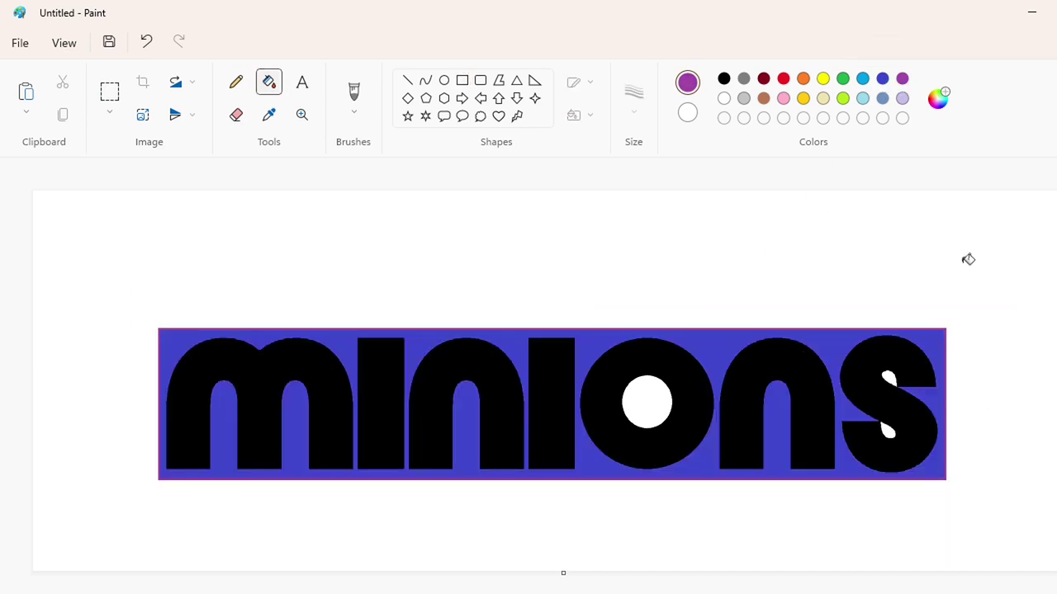
pyautogui.click(968, 259)
pyautogui.click(724, 98)
pyautogui.click(1001, 401)
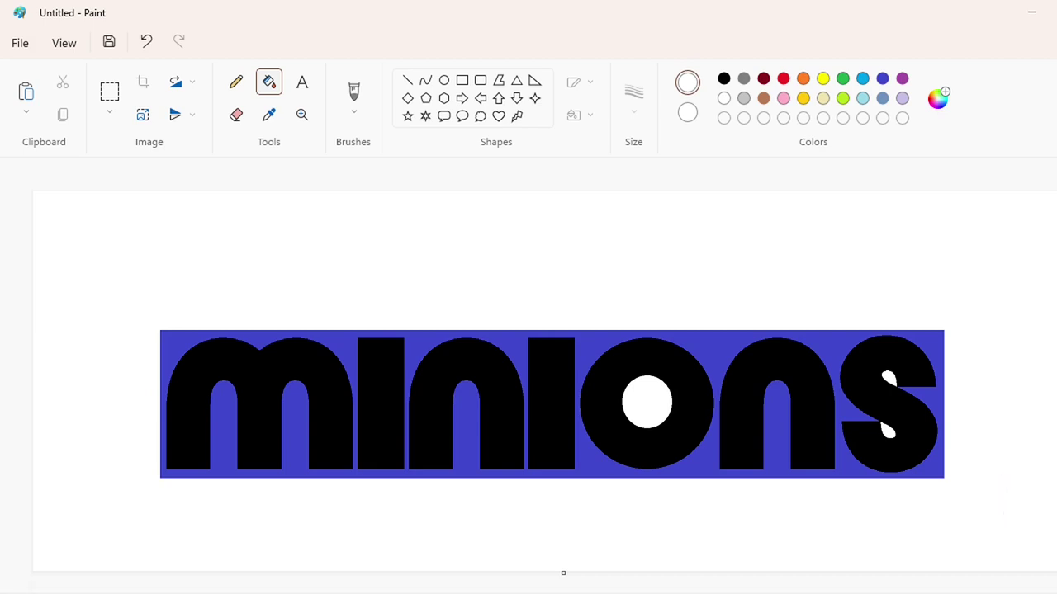
# - Try to round the indigo background's corner around the m's first hump with a white curve
pyautogui.click(1055, 593)
pyautogui.scroll(-3, 851, 538)
pyautogui.hscroll(1, 776, 593)
pyautogui.click(426, 80)
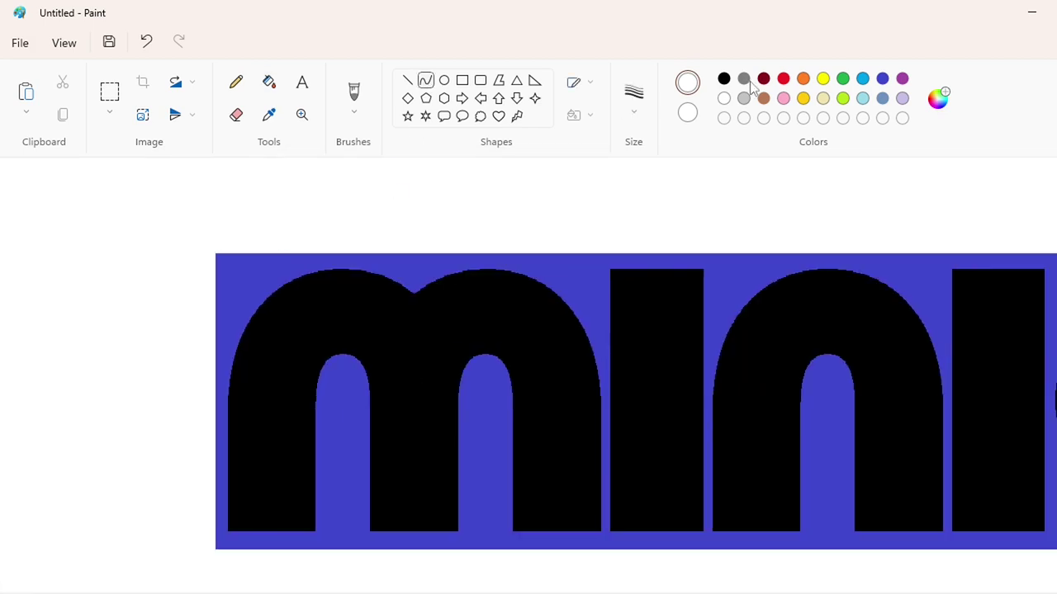
pyautogui.moveTo(216, 400); pyautogui.dragTo(355, 202)
pyautogui.moveTo(246, 348); pyautogui.dragTo(217, 299)
pyautogui.hotkey('ctrl', 'z')
pyautogui.moveTo(216, 385)
pyautogui.mouseDown()
pyautogui.moveTo(294, 251)
pyautogui.moveTo(308, 252)
pyautogui.mouseUp()
pyautogui.moveTo(245, 336); pyautogui.dragTo(214, 293)
pyautogui.moveTo(257, 275); pyautogui.dragTo(251, 254)
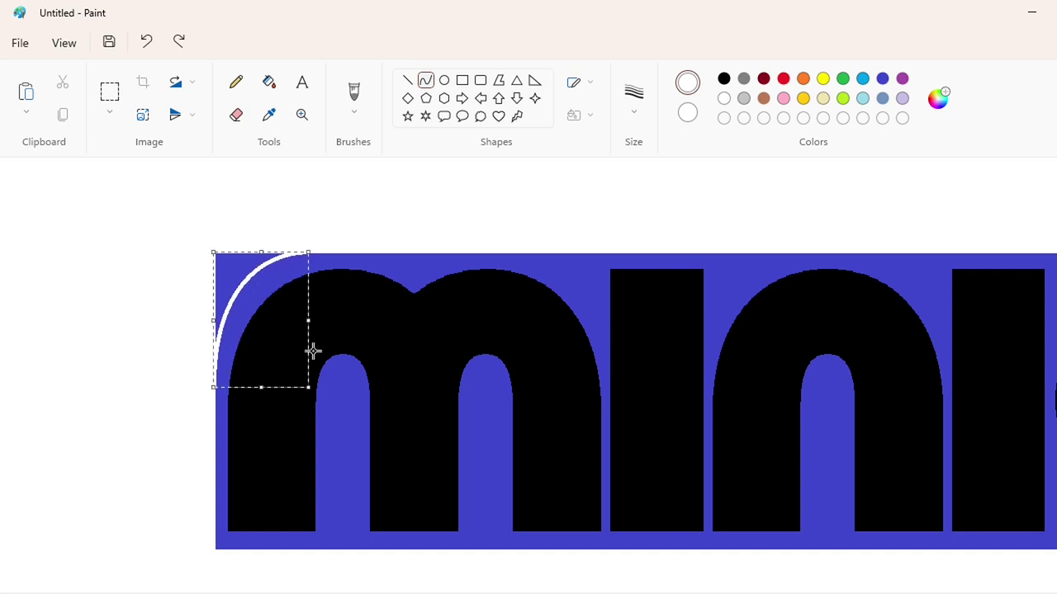
pyautogui.moveTo(311, 352); pyautogui.dragTo(310, 358)
# - Undo the white curve, the white border fill and the indigo background fill
pyautogui.hotkey('ctrl', 'z')
pyautogui.hotkey('ctrl', 'z')
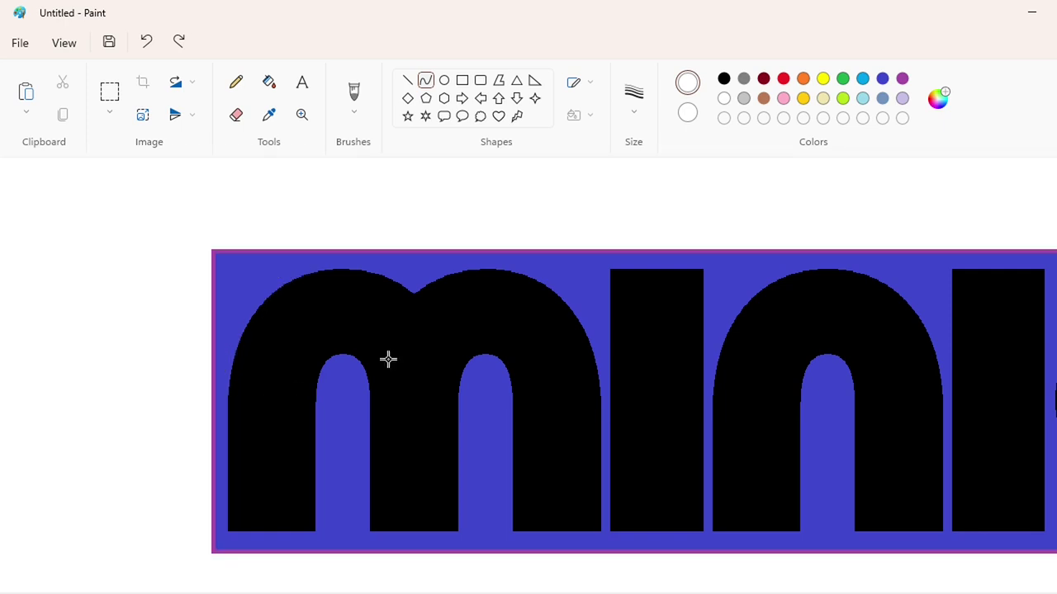
pyautogui.hotkey('ctrl', 'z')
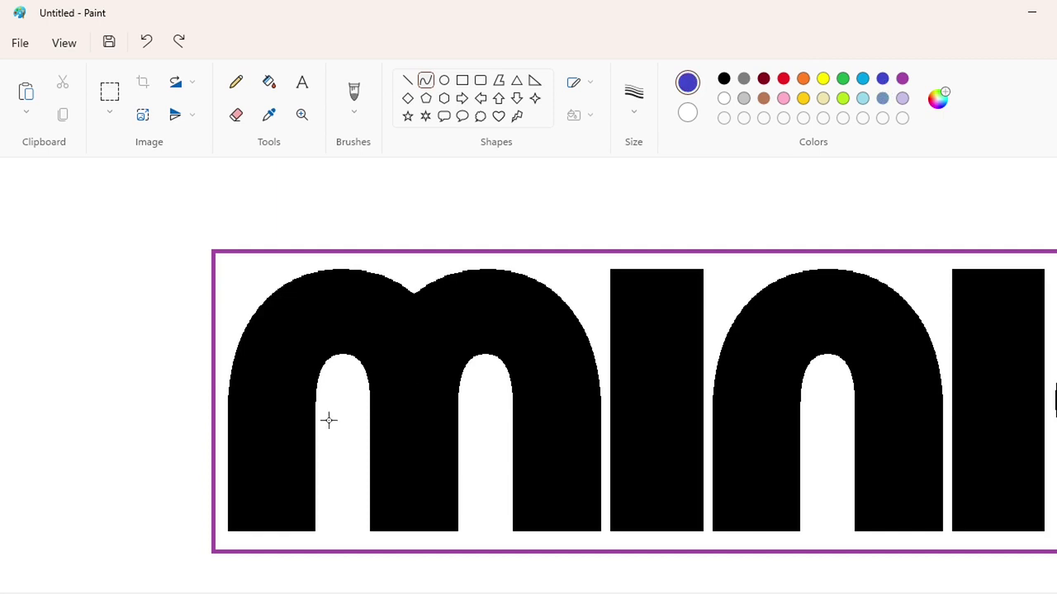
# - Draw an indigo line along the m's straight outer edge, undo the first trial curve over its hump and trim the line's end
pyautogui.moveTo(216, 531)
pyautogui.mouseDown()
pyautogui.moveTo(216, 381)
pyautogui.moveTo(415, 279)
pyautogui.mouseUp()
pyautogui.moveTo(280, 337); pyautogui.dragTo(212, 245)
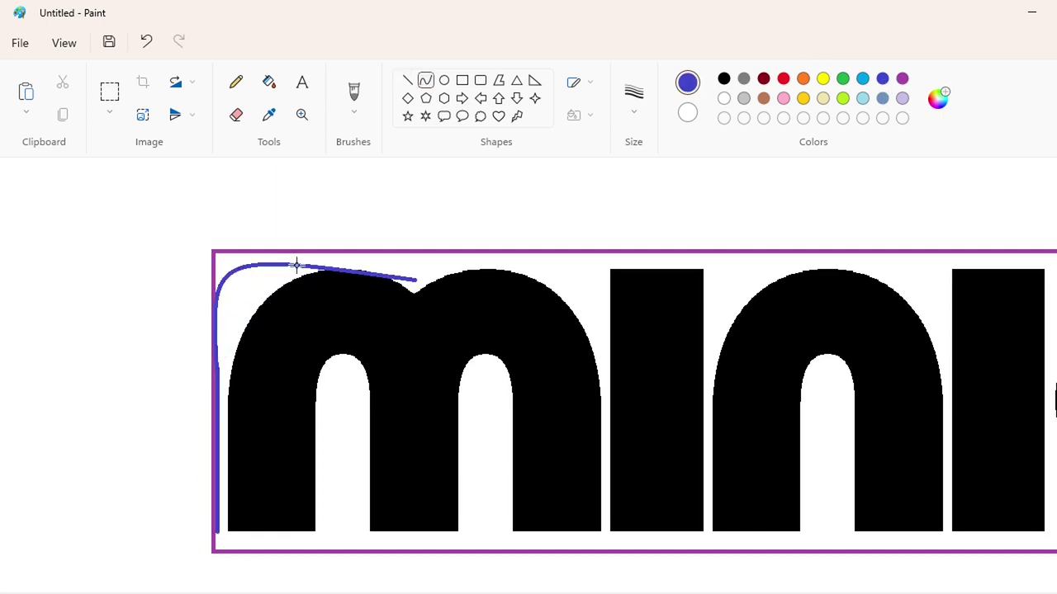
pyautogui.moveTo(295, 265); pyautogui.dragTo(381, 233)
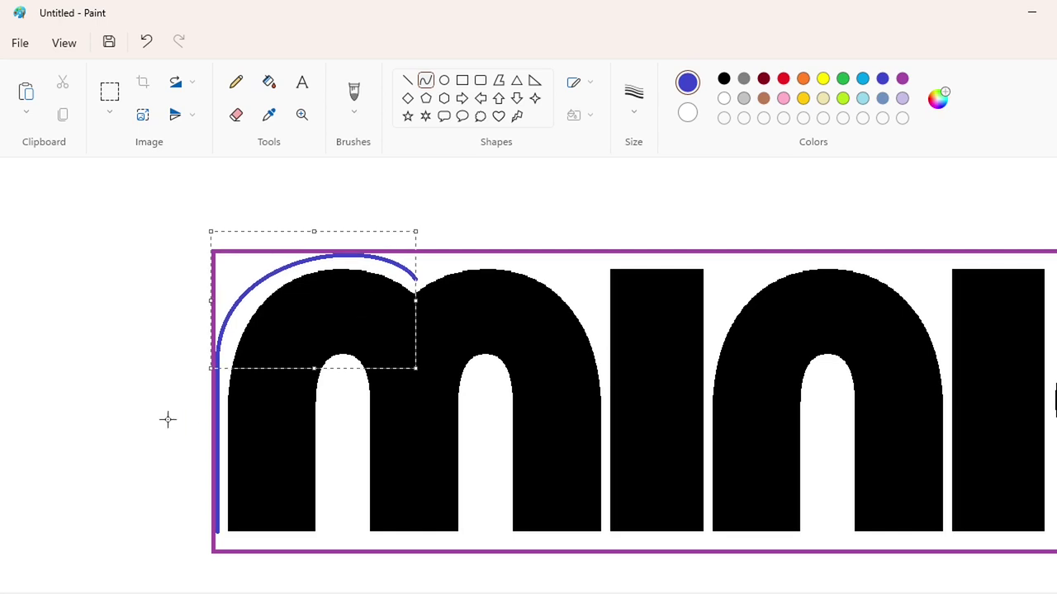
pyautogui.hotkey('ctrl', 'z')
pyautogui.click(236, 115)
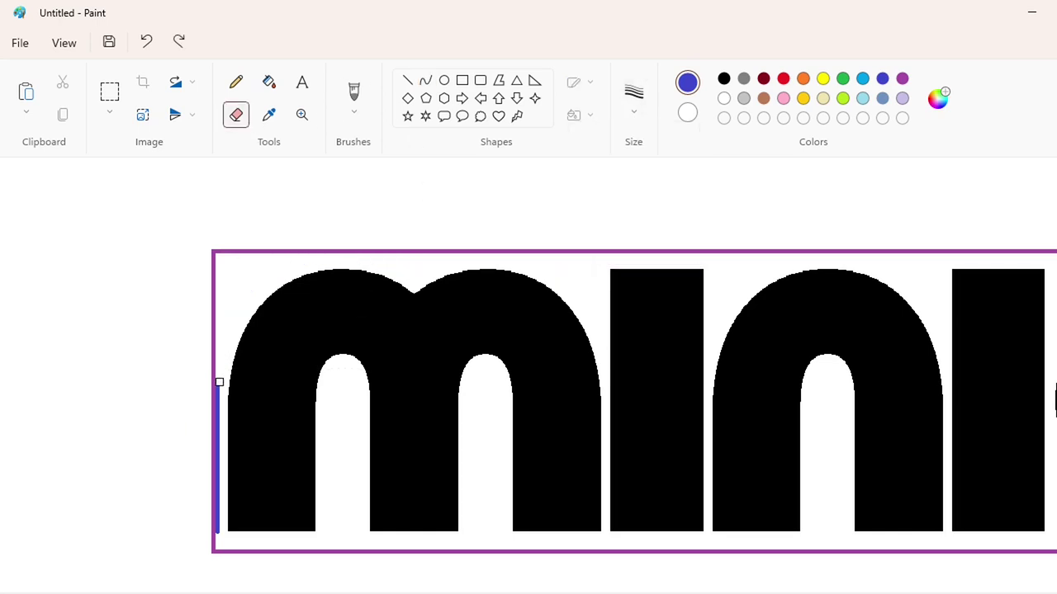
pyautogui.click(219, 382)
# - Draw two indigo curves just above the m's humps, meeting over the dip between them
pyautogui.moveTo(216, 393); pyautogui.dragTo(413, 281)
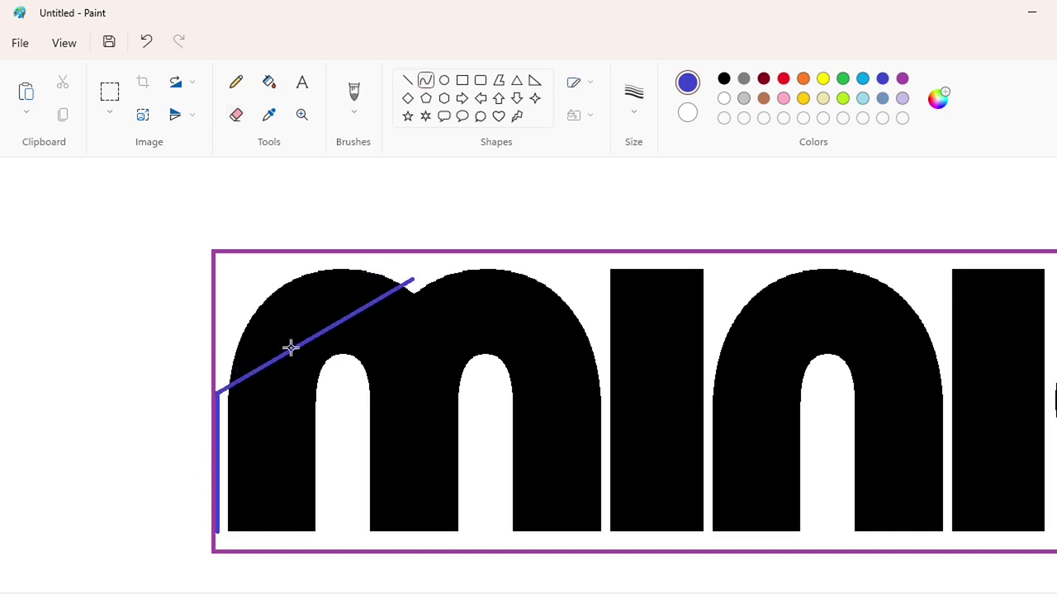
pyautogui.moveTo(291, 348); pyautogui.dragTo(332, 218)
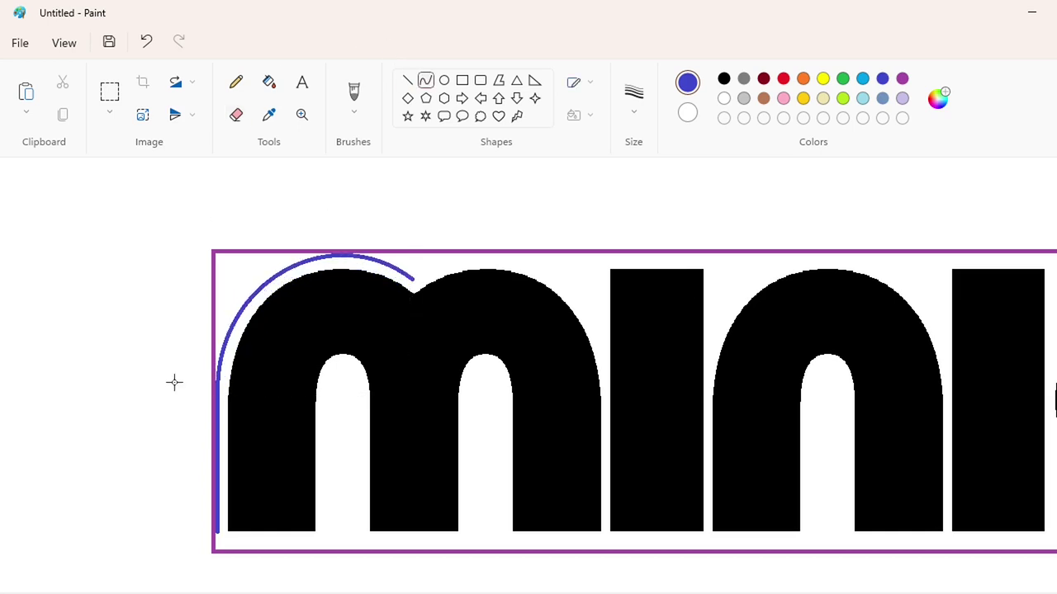
pyautogui.moveTo(411, 279)
pyautogui.mouseDown()
pyautogui.moveTo(573, 286)
pyautogui.moveTo(598, 299)
pyautogui.mouseUp()
pyautogui.moveTo(471, 279); pyautogui.dragTo(460, 247)
pyautogui.moveTo(528, 266); pyautogui.dragTo(555, 246)
pyautogui.click(602, 363)
# - Draw an indigo curve over the first n and short straight lines beside both i's, extending above the purple frame
pyautogui.moveTo(556, 593); pyautogui.dragTo(609, 593)
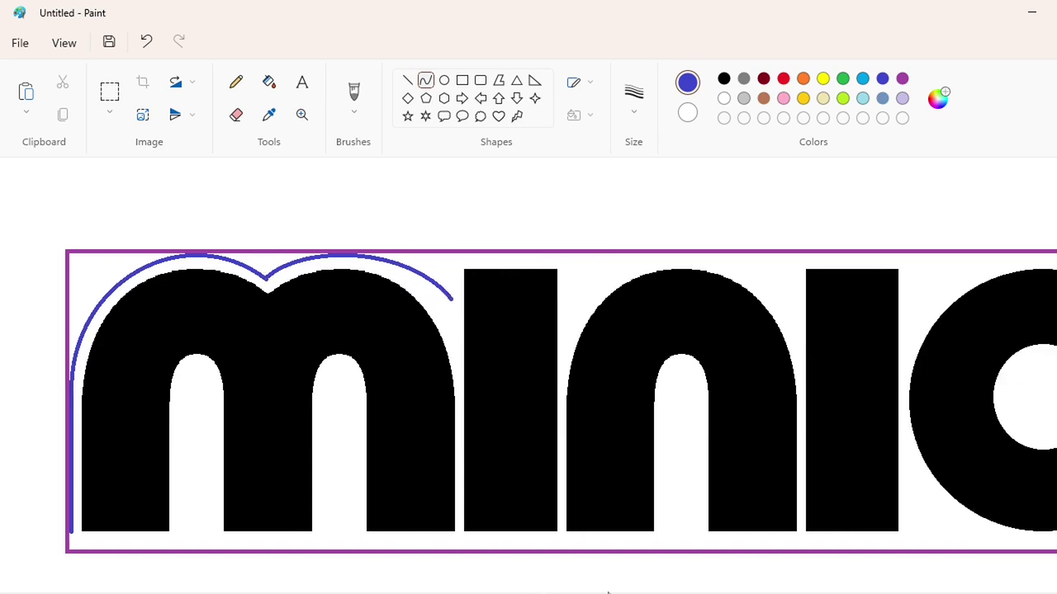
pyautogui.moveTo(487, 593); pyautogui.dragTo(531, 592)
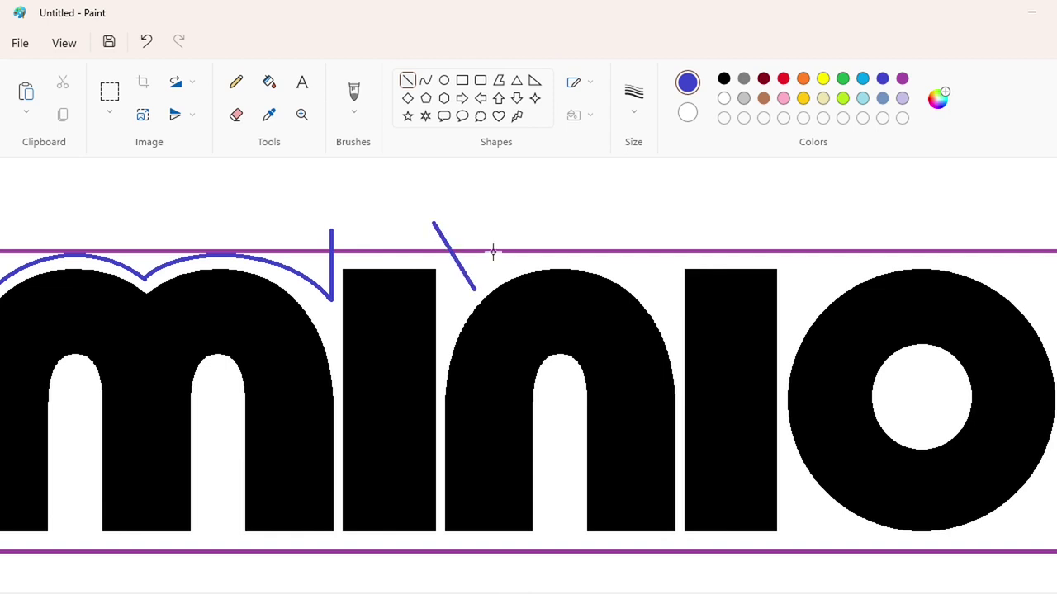
pyautogui.moveTo(522, 293); pyautogui.dragTo(672, 310)
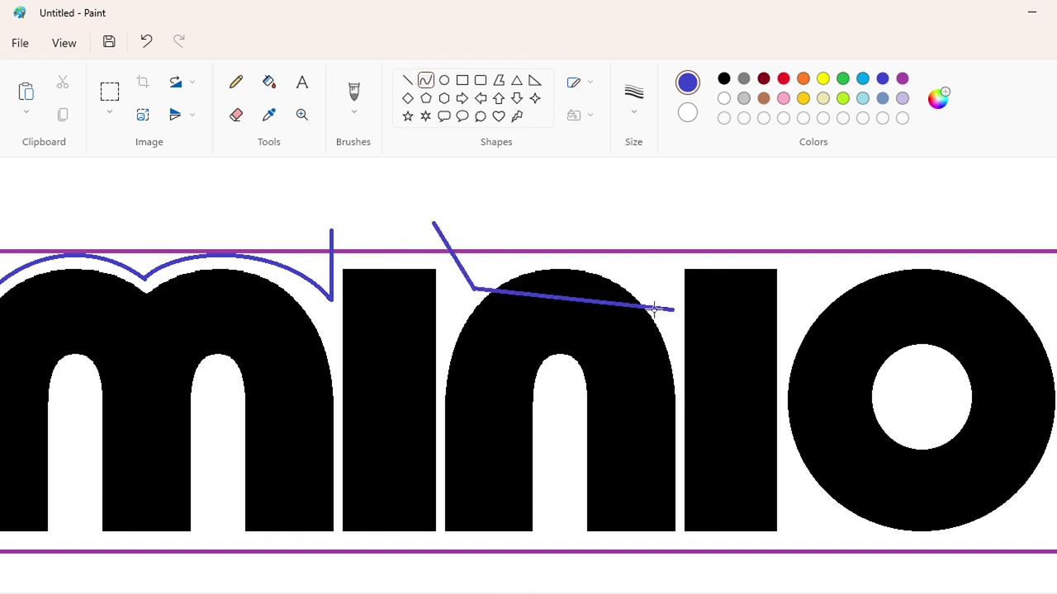
pyautogui.moveTo(537, 268)
pyautogui.mouseDown()
pyautogui.moveTo(520, 243)
pyautogui.moveTo(528, 252)
pyautogui.mouseUp()
pyautogui.moveTo(614, 254); pyautogui.dragTo(628, 241)
pyautogui.click(644, 219)
pyautogui.moveTo(570, 592); pyautogui.dragTo(615, 593)
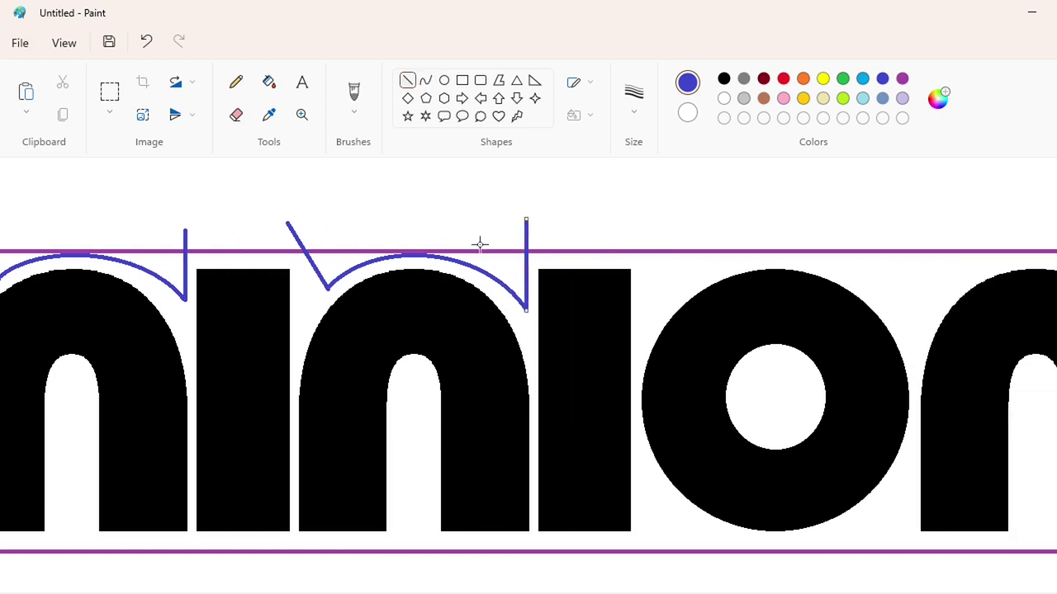
pyautogui.hscroll(5, 600, 467)
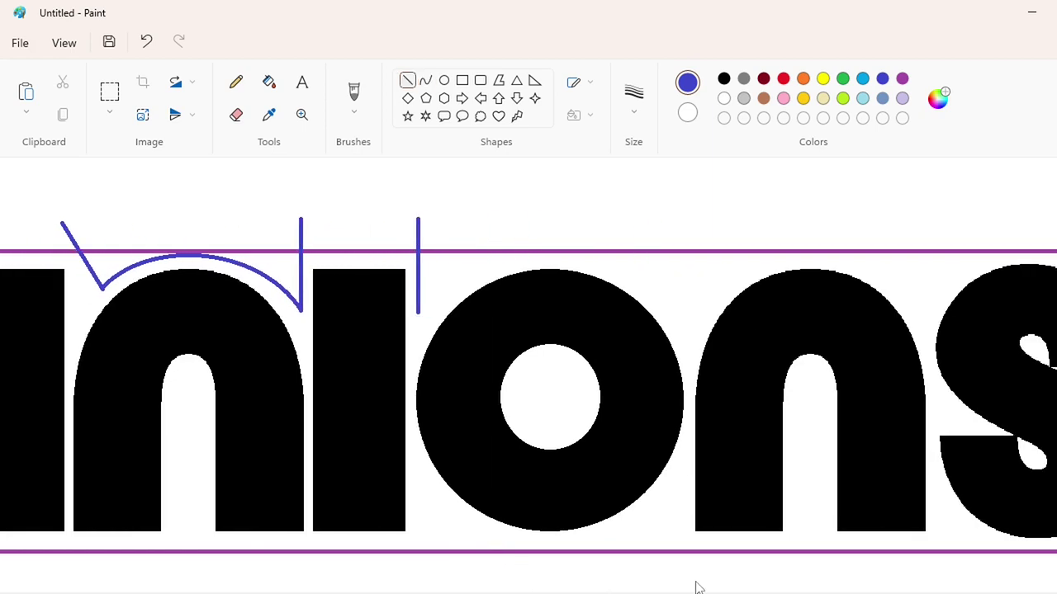
# - Draw indigo curves over the o and the second n, meeting at the gap between the two letters
pyautogui.click(425, 80)
pyautogui.moveTo(376, 312); pyautogui.dragTo(644, 326)
pyautogui.moveTo(462, 316)
pyautogui.mouseDown()
pyautogui.moveTo(452, 280)
pyautogui.moveTo(594, 239)
pyautogui.mouseUp()
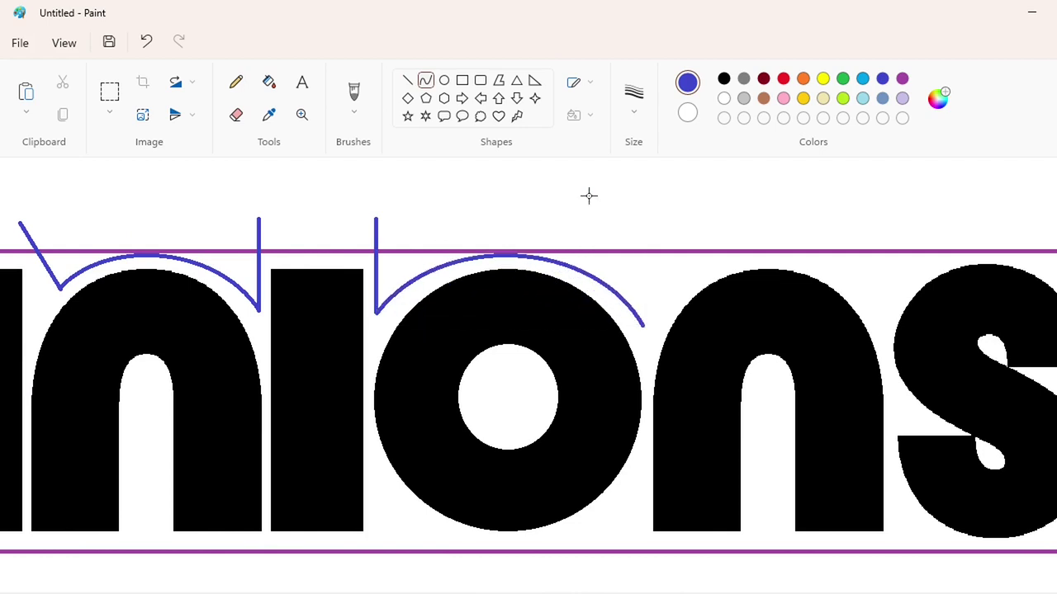
pyautogui.hscroll(3, 460, 323)
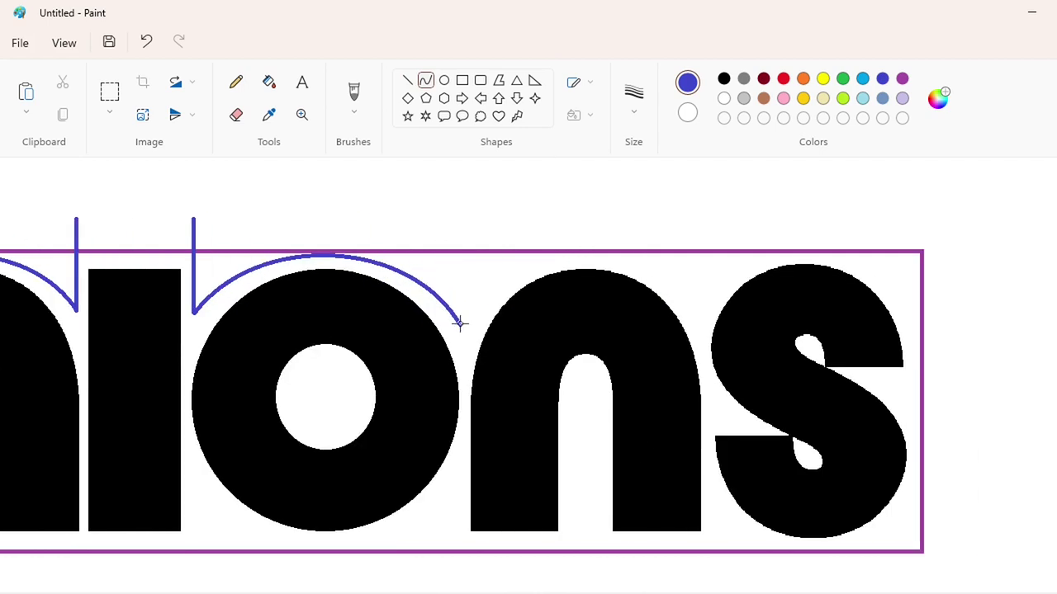
pyautogui.moveTo(460, 322)
pyautogui.mouseDown()
pyautogui.moveTo(680, 295)
pyautogui.moveTo(516, 239)
pyautogui.moveTo(620, 236)
pyautogui.mouseUp()
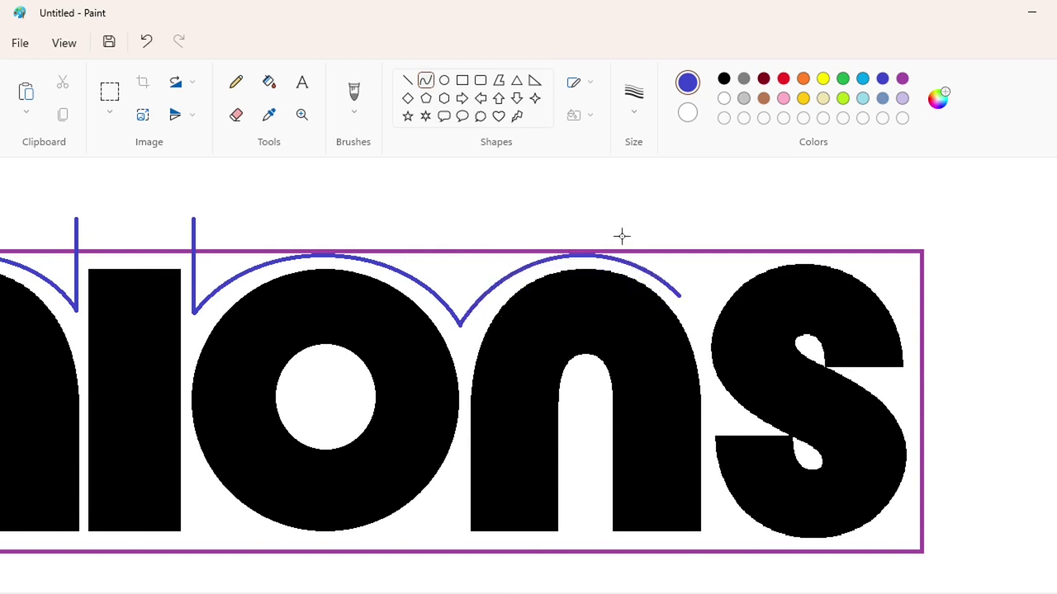
pyautogui.hscroll(2, 513, 330)
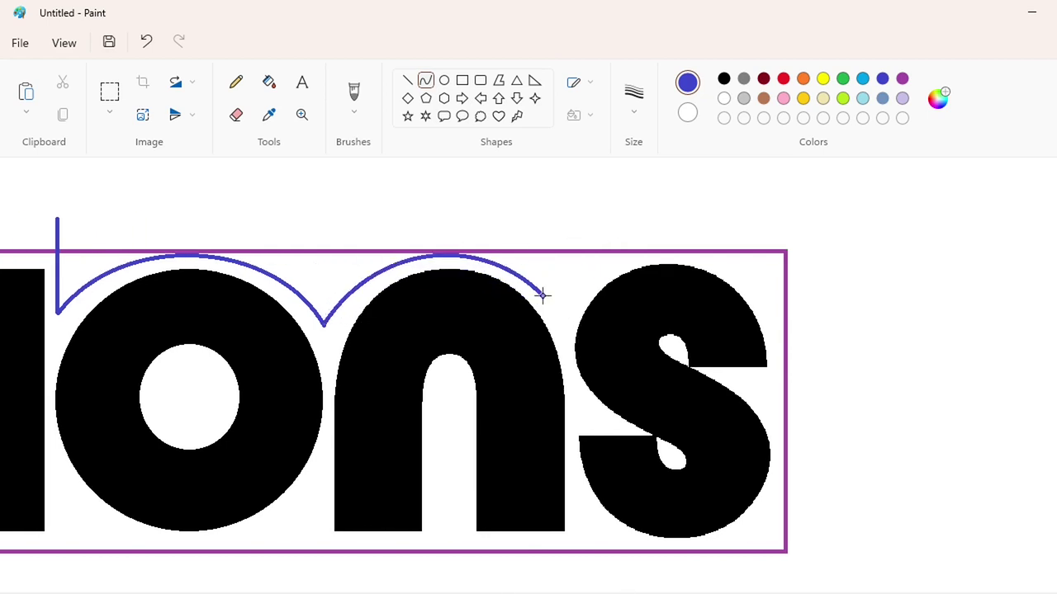
# - Try to cover the top of the s with a single indigo curve running from the end of the n's outline
pyautogui.moveTo(543, 296)
pyautogui.mouseDown()
pyautogui.moveTo(762, 339)
pyautogui.moveTo(780, 366)
pyautogui.mouseUp()
pyautogui.moveTo(710, 305)
pyautogui.mouseDown()
pyautogui.moveTo(684, 231)
pyautogui.moveTo(736, 250)
pyautogui.mouseUp()
pyautogui.hotkey('ctrl', 'z')
pyautogui.moveTo(545, 295); pyautogui.dragTo(778, 366)
pyautogui.moveTo(651, 339); pyautogui.dragTo(818, 245)
pyautogui.hotkey('ctrl', 'z')
# - Try a short straight line joined to an indigo curve over the top of the s, and undo both
pyautogui.moveTo(615, 261); pyautogui.dragTo(778, 372)
pyautogui.moveTo(663, 302)
pyautogui.mouseDown()
pyautogui.moveTo(784, 256)
pyautogui.moveTo(795, 273)
pyautogui.mouseUp()
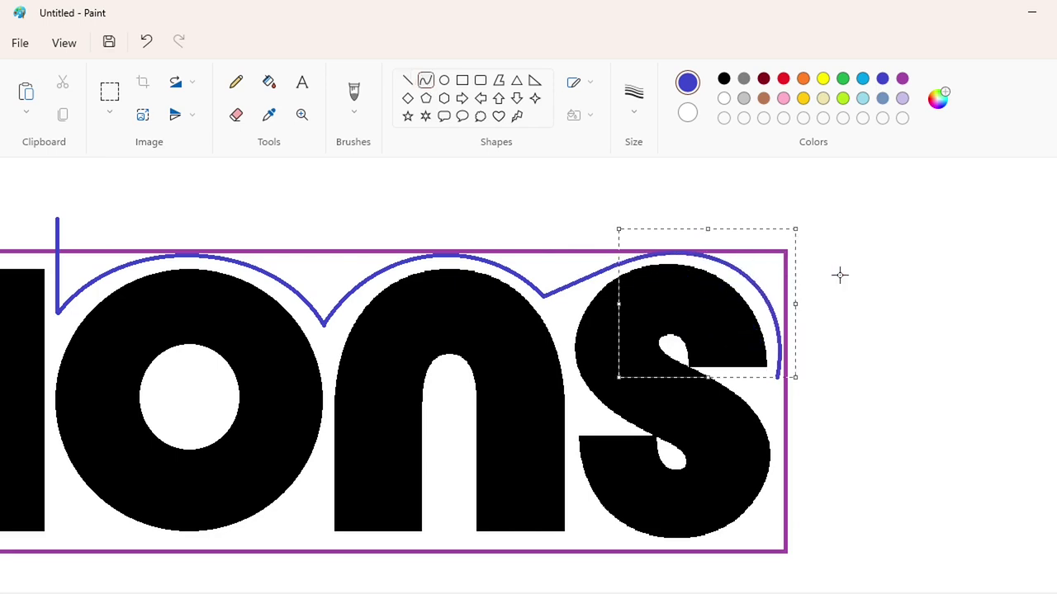
pyautogui.click(831, 290)
pyautogui.hotkey('ctrl', 'z')
pyautogui.moveTo(615, 265); pyautogui.dragTo(766, 308)
pyautogui.moveTo(681, 264); pyautogui.dragTo(671, 243)
pyautogui.moveTo(764, 265); pyautogui.dragTo(764, 276)
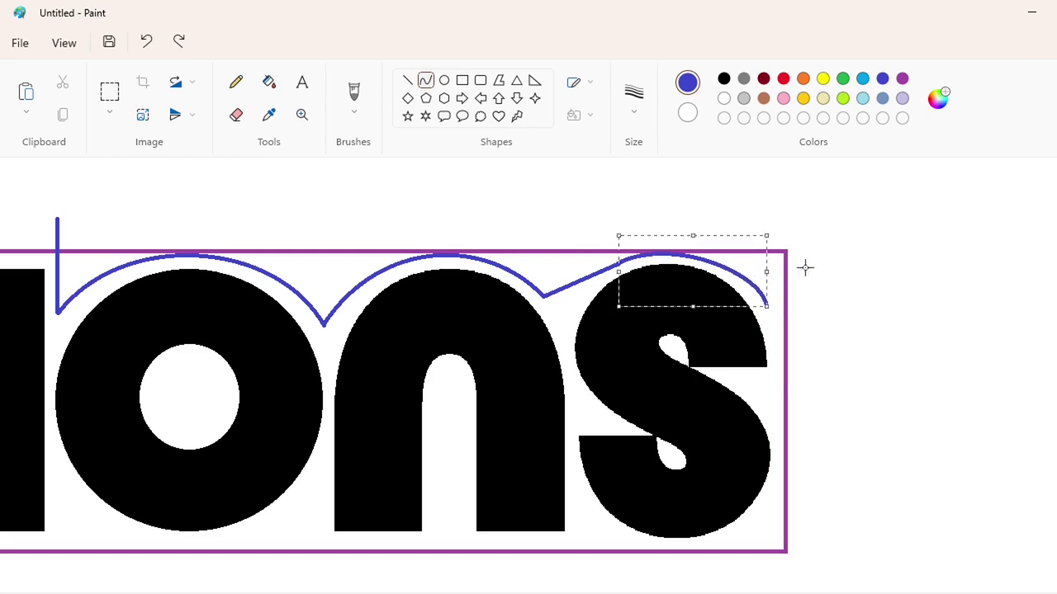
pyautogui.hotkey('ctrl', 'z')
pyautogui.hotkey('ctrl', 'z')
# - Draw an indigo curve from the end of the n's outline over the top of the s
pyautogui.moveTo(543, 296); pyautogui.dragTo(742, 279)
pyautogui.moveTo(646, 282); pyautogui.dragTo(642, 252)
pyautogui.moveTo(704, 251); pyautogui.dragTo(703, 243)
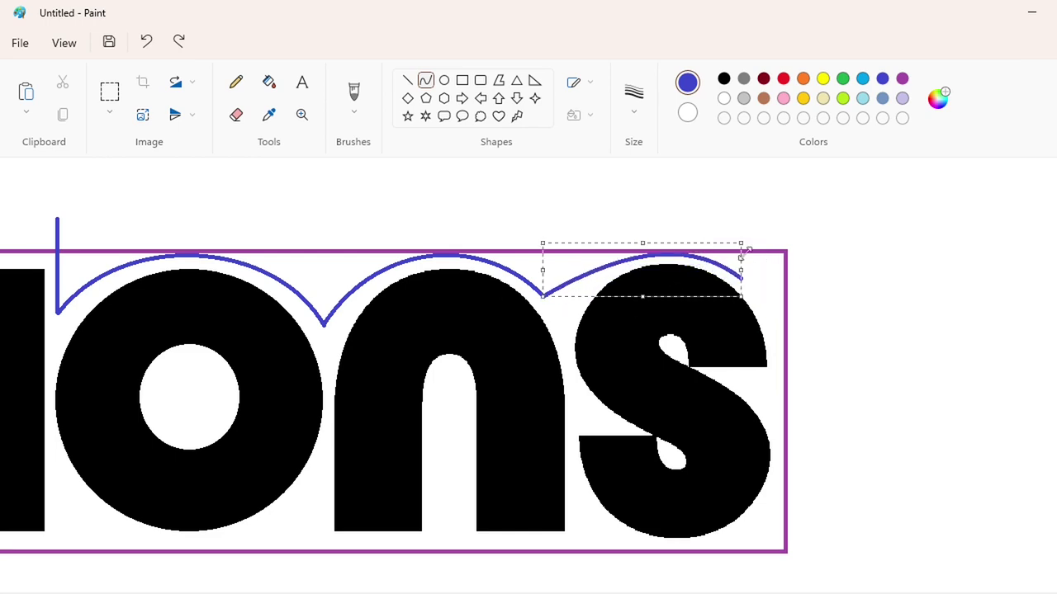
# - Draw an indigo curve from the top of the s around to its upper terminal
pyautogui.moveTo(741, 279); pyautogui.dragTo(779, 373)
pyautogui.moveTo(763, 311); pyautogui.dragTo(763, 293)
pyautogui.moveTo(773, 323); pyautogui.dragTo(779, 321)
pyautogui.click(873, 315)
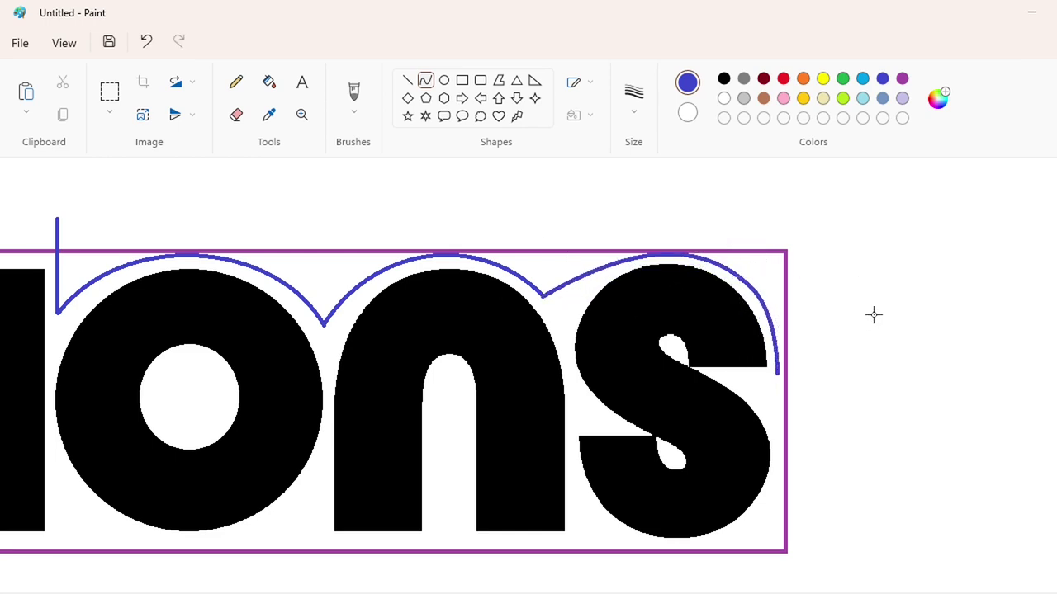
# - Extend the indigo outline inward beneath the s's upper terminal and around the outer edge of its lower bowl
pyautogui.moveTo(742, 283); pyautogui.dragTo(779, 338)
pyautogui.scroll(-2, 786, 287)
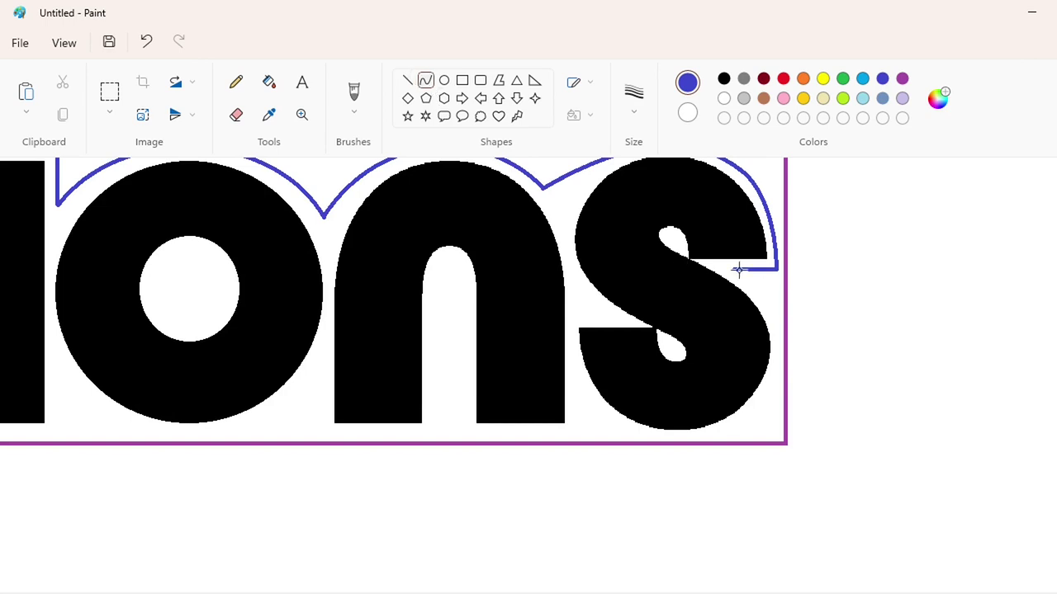
pyautogui.moveTo(739, 270); pyautogui.dragTo(744, 433)
pyautogui.click(795, 313)
pyautogui.click(794, 384)
# - Fill the hole of the o with indigo
pyautogui.moveTo(784, 593)
pyautogui.mouseDown()
pyautogui.moveTo(326, 593)
pyautogui.moveTo(861, 593)
pyautogui.mouseUp()
pyautogui.hotkey('ctrl', '-')
pyautogui.click(268, 82)
pyautogui.click(648, 401)
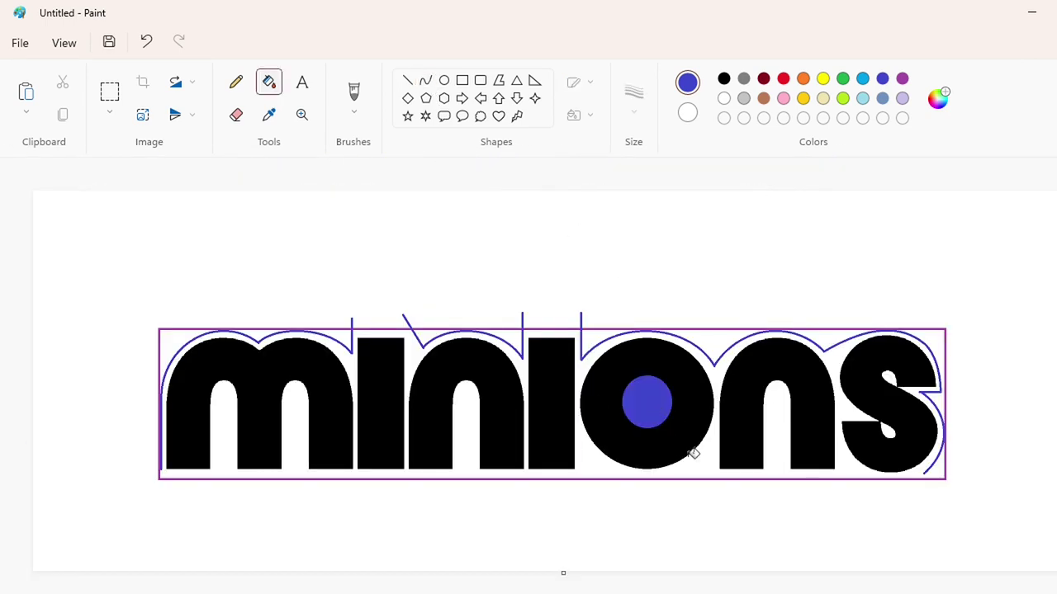
# - Try filling the area around the letters with indigo and the purple frame with white, and undo both fills
pyautogui.click(701, 459)
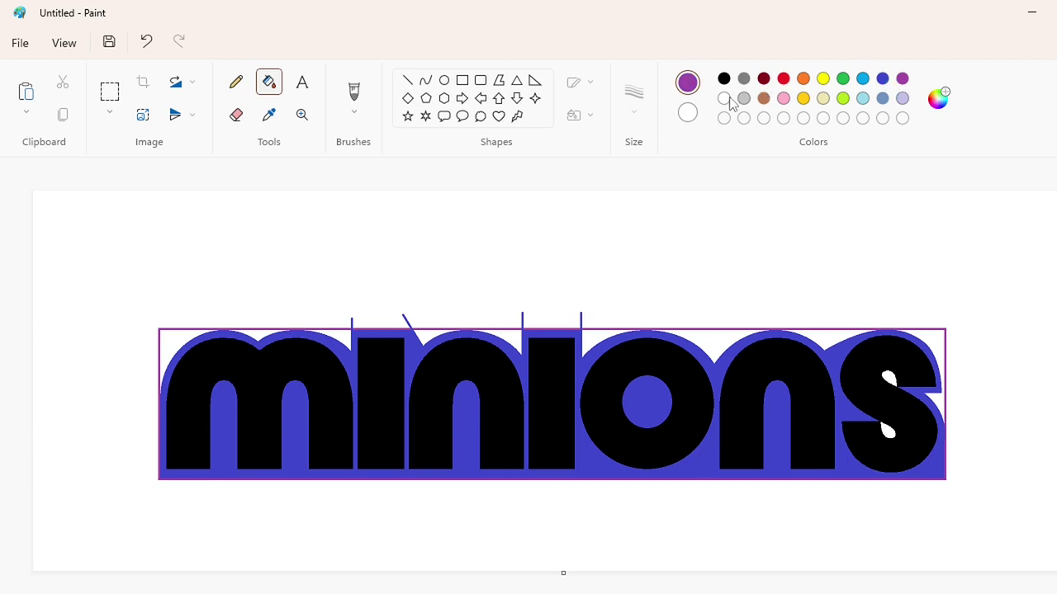
pyautogui.click(946, 343)
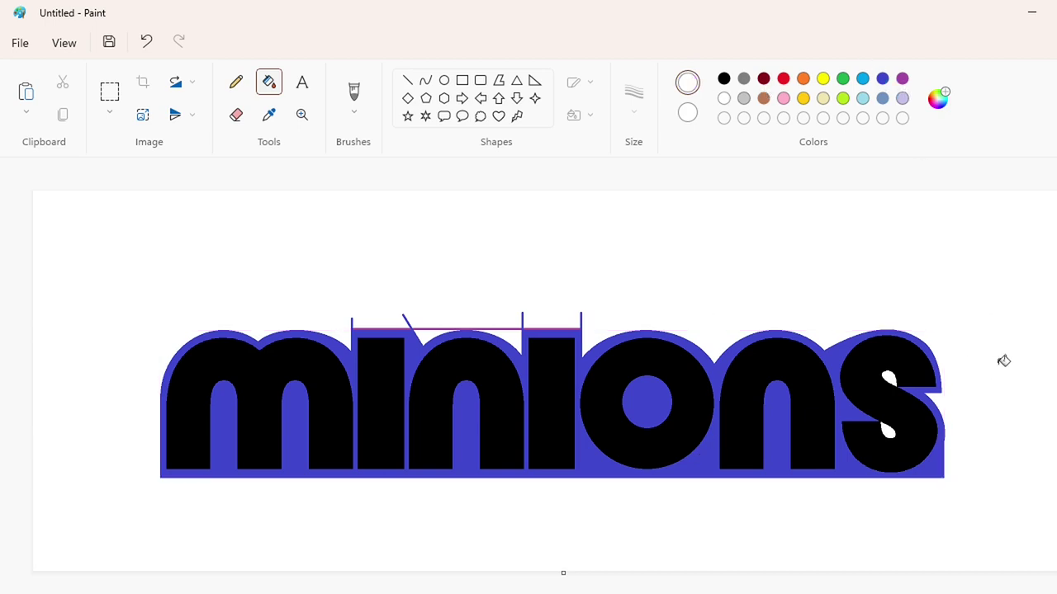
pyautogui.hotkey('ctrl', 'z')
pyautogui.hotkey('ctrl', 'z')
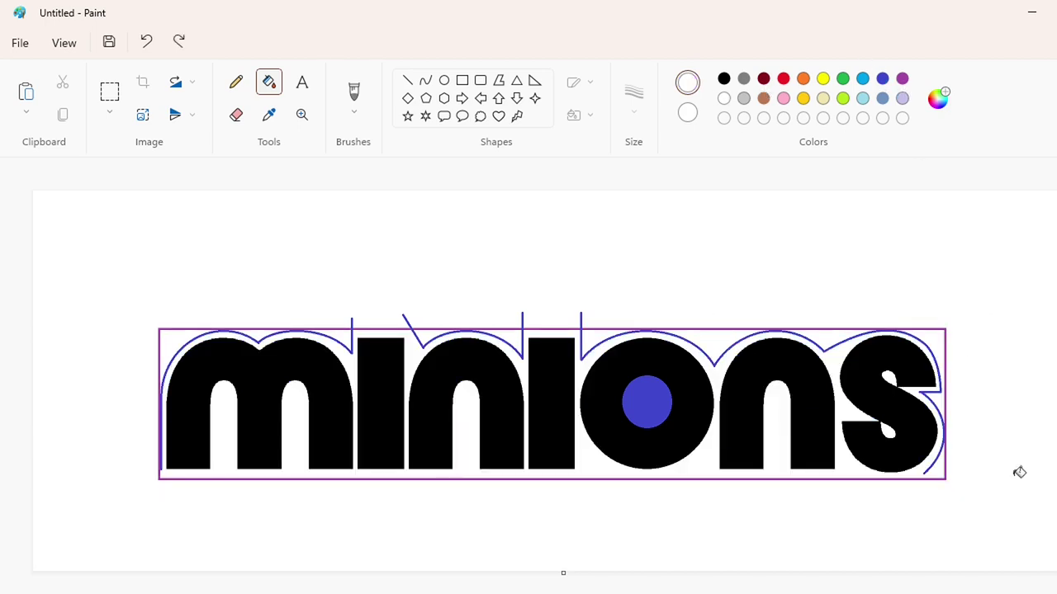
# - Close the outline below the s with a short vertical indigo line and fill the area around the letters with indigo
pyautogui.scroll(1, 351, 503)
pyautogui.hscroll(10, 853, 476)
pyautogui.scroll(-4, 853, 477)
pyautogui.click(410, 81)
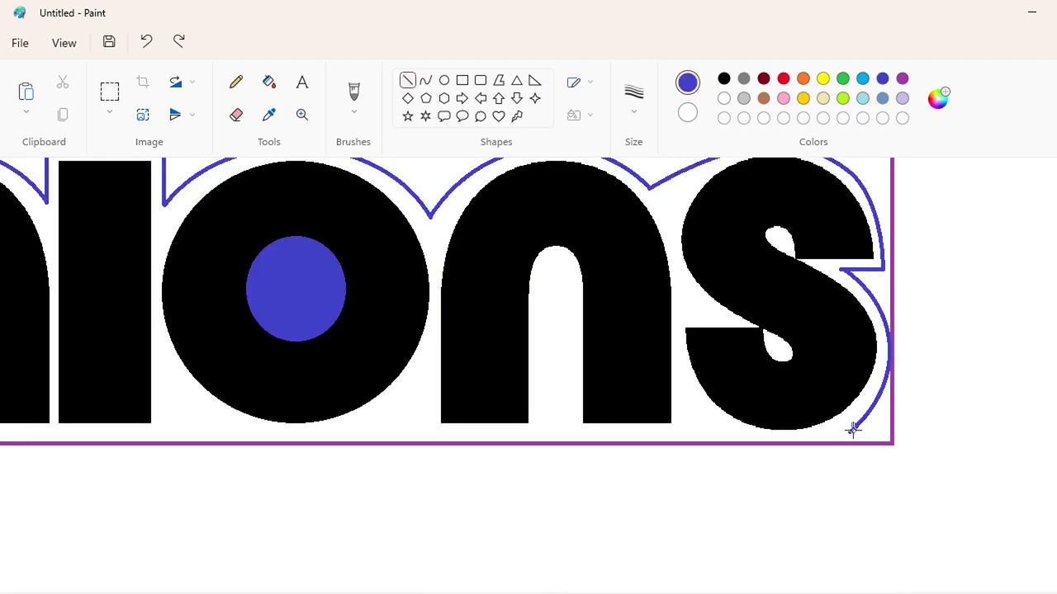
pyautogui.scroll(-1, 429, 209)
pyautogui.click(273, 86)
pyautogui.click(467, 437)
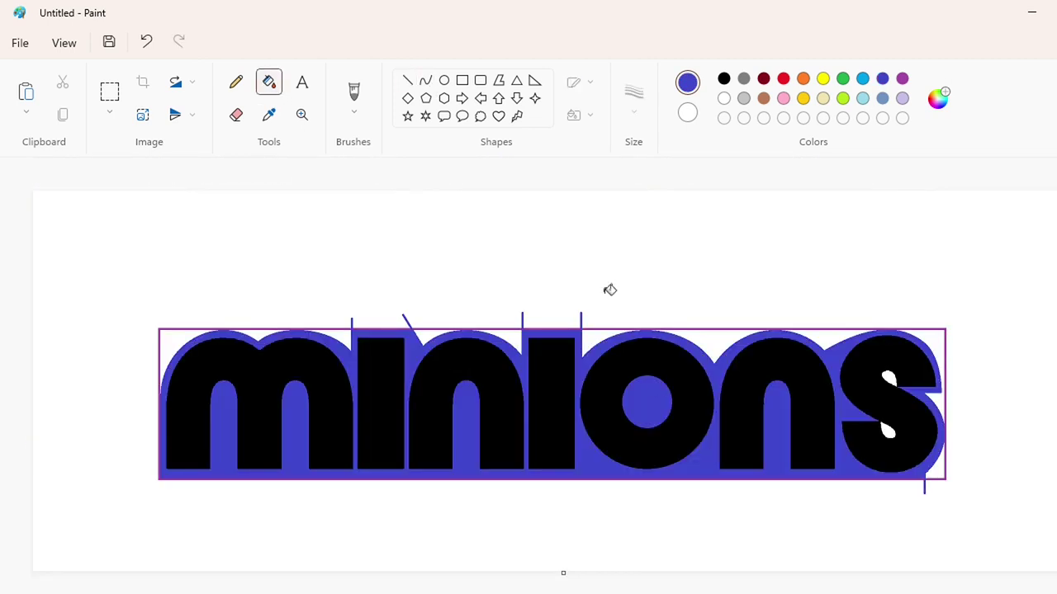
# - Fill the purple frame outside the outline with white, including the segments above the first n and the m
pyautogui.click(946, 345)
pyautogui.click(437, 328)
pyautogui.click(324, 329)
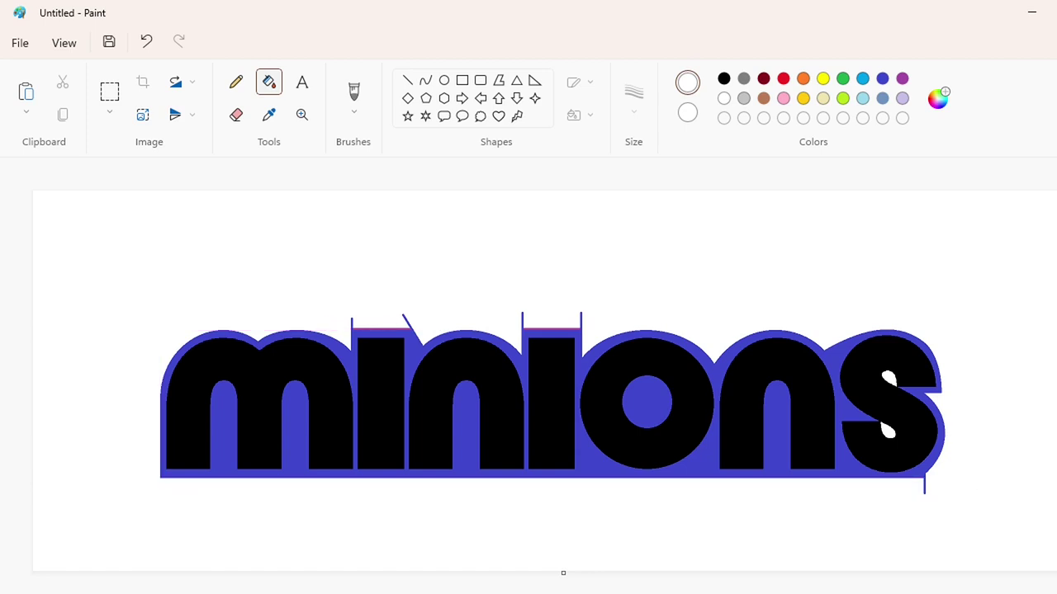
# - Cover the purple lines above both i's with a white straight line and fill the leftover indigo stubs with white
pyautogui.scroll(5, 559, 583)
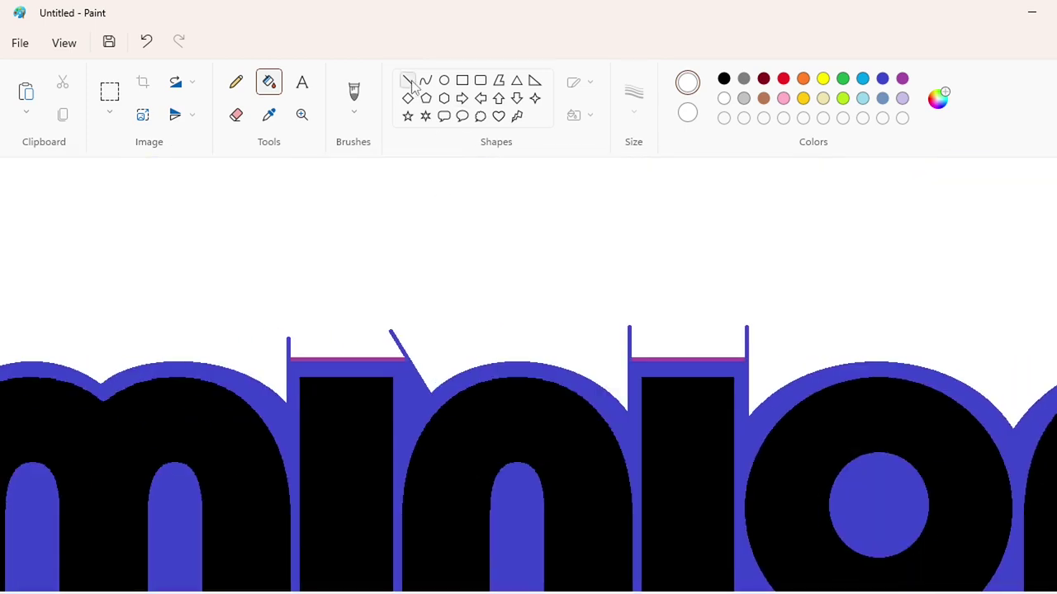
pyautogui.click(407, 83)
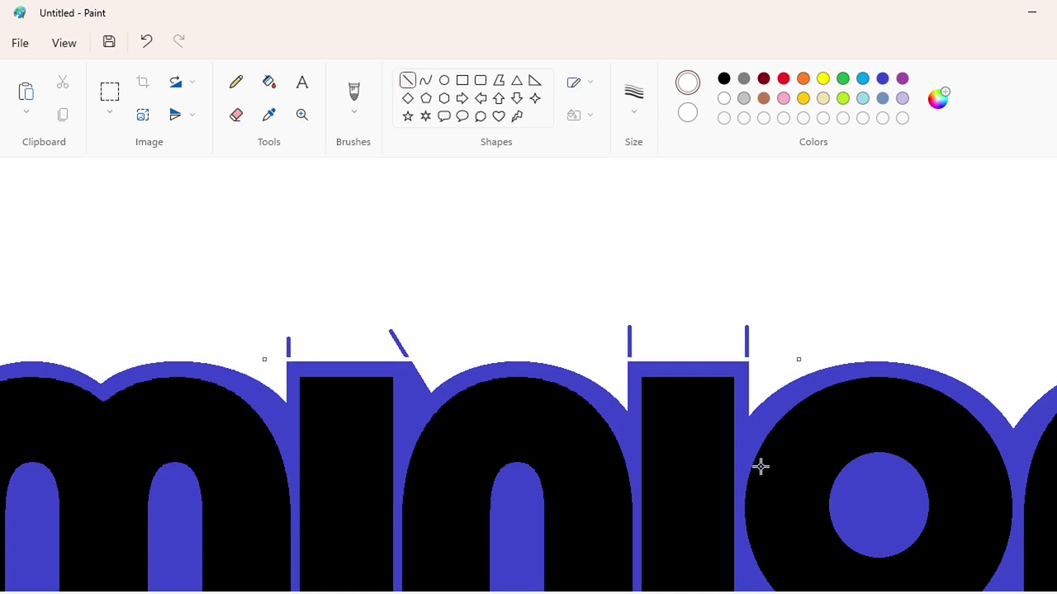
pyautogui.click(269, 82)
pyautogui.click(747, 343)
pyautogui.scroll(-1, 768, 335)
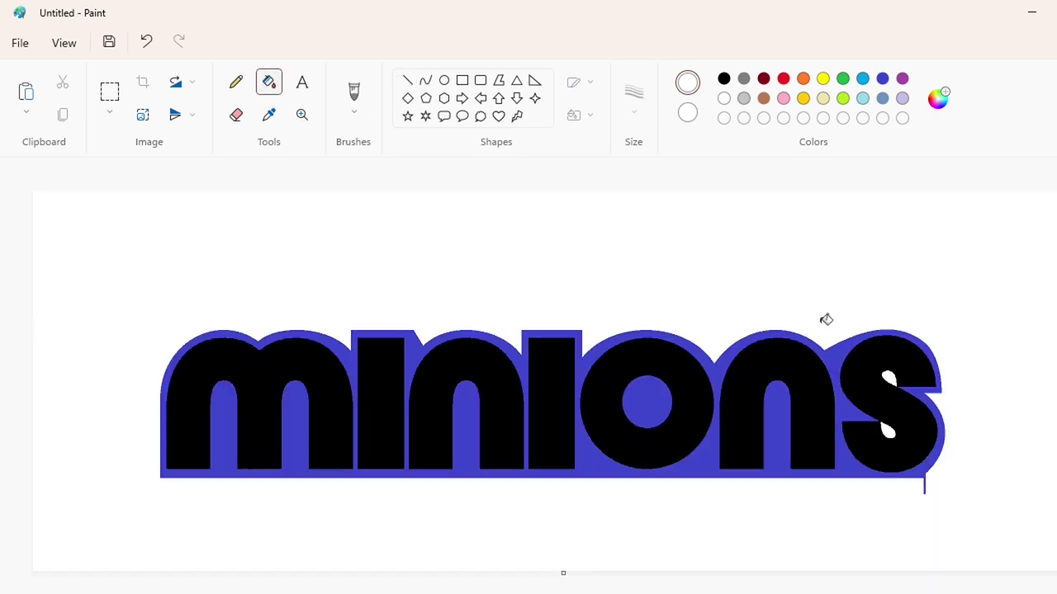
# - Draw a solid white rectangle across the bottom of the word so the letters end in a flat edge
pyautogui.click(462, 80)
pyautogui.click(578, 115)
pyautogui.click(570, 187)
pyautogui.moveTo(1011, 537); pyautogui.dragTo(76, 451)
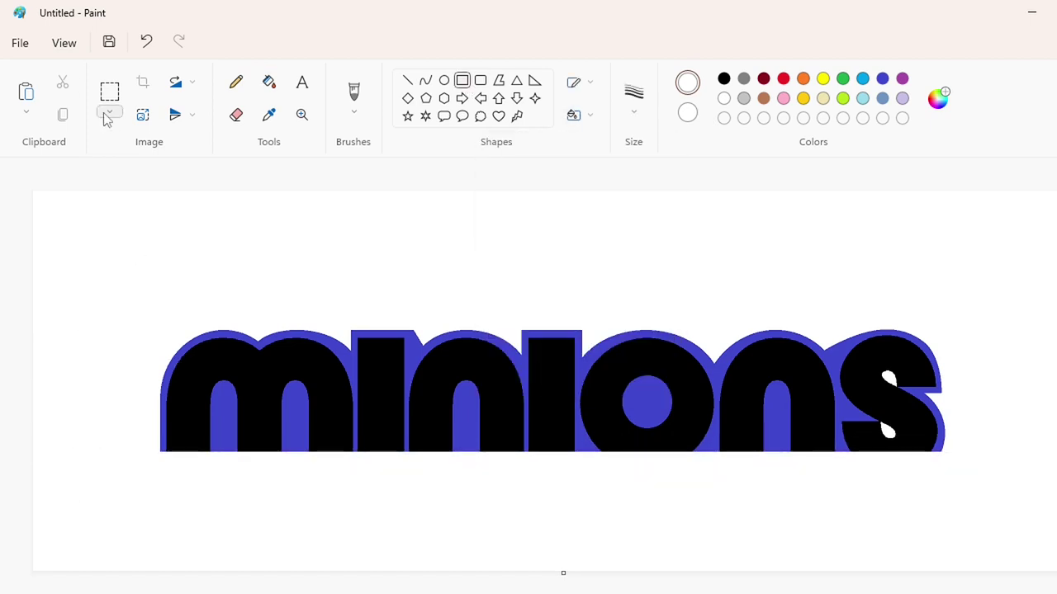
# - Set up the Text tool with the Futura Book font at size 100
pyautogui.click(303, 82)
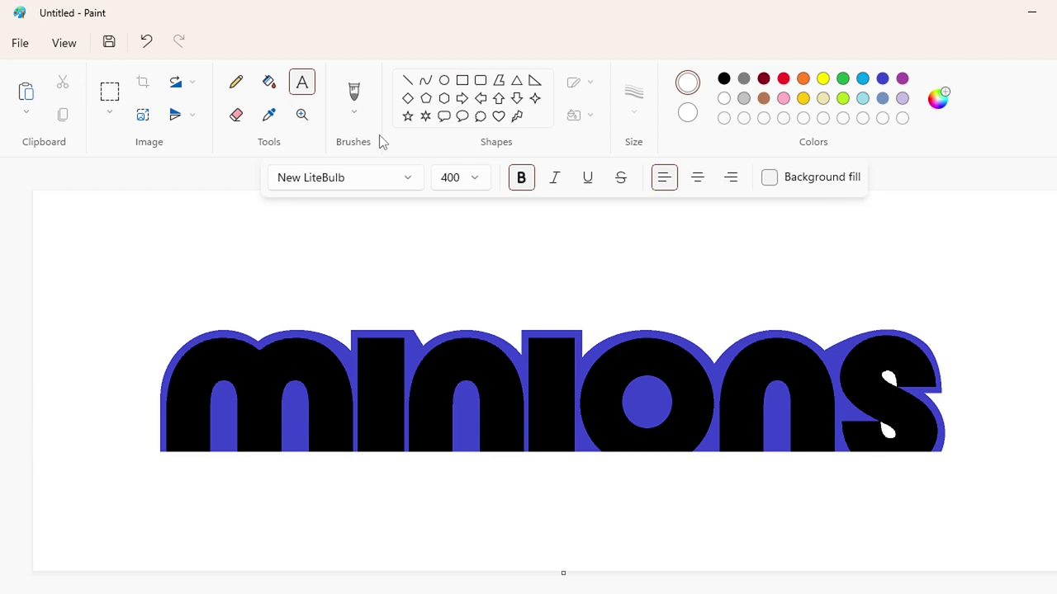
pyautogui.click(407, 179)
pyautogui.scroll(15, 387, 247)
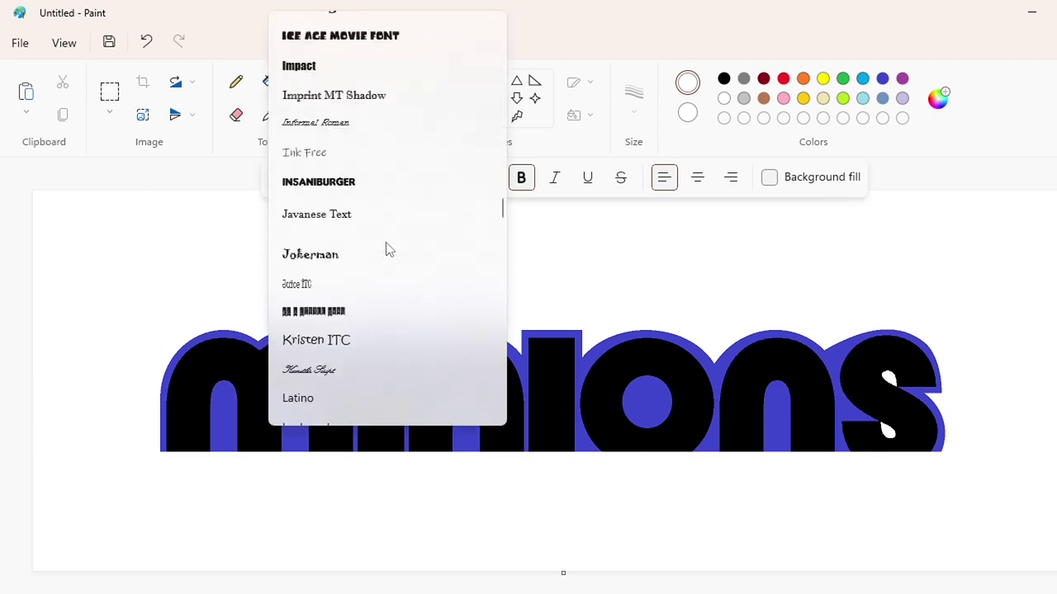
pyautogui.scroll(15, 388, 249)
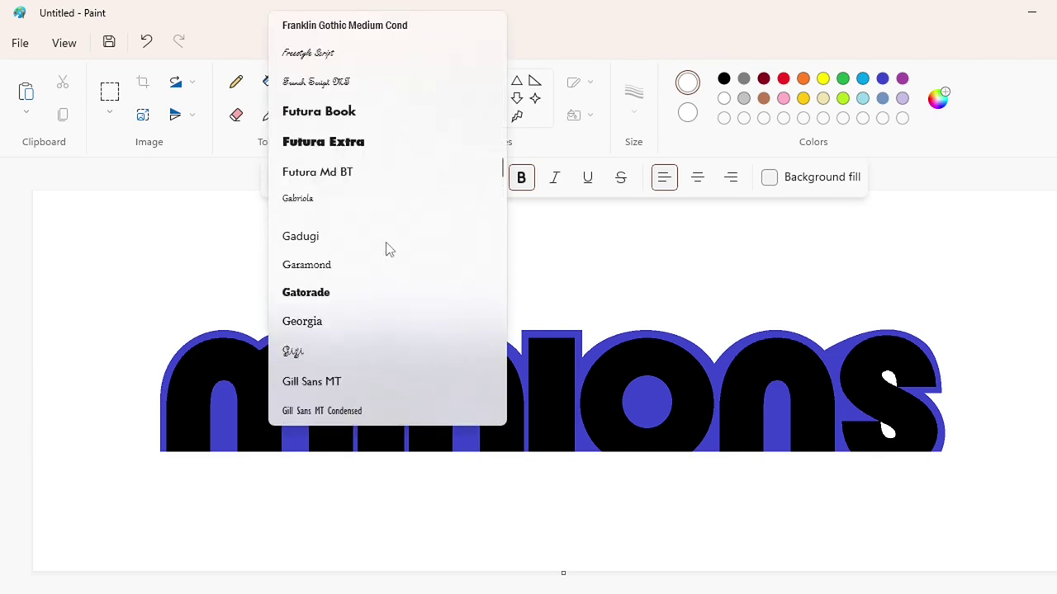
pyautogui.click(330, 112)
pyautogui.click(152, 541)
pyautogui.click(475, 180)
pyautogui.write('100')
pyautogui.press('Return')
pyautogui.moveTo(150, 253); pyautogui.dragTo(151, 309)
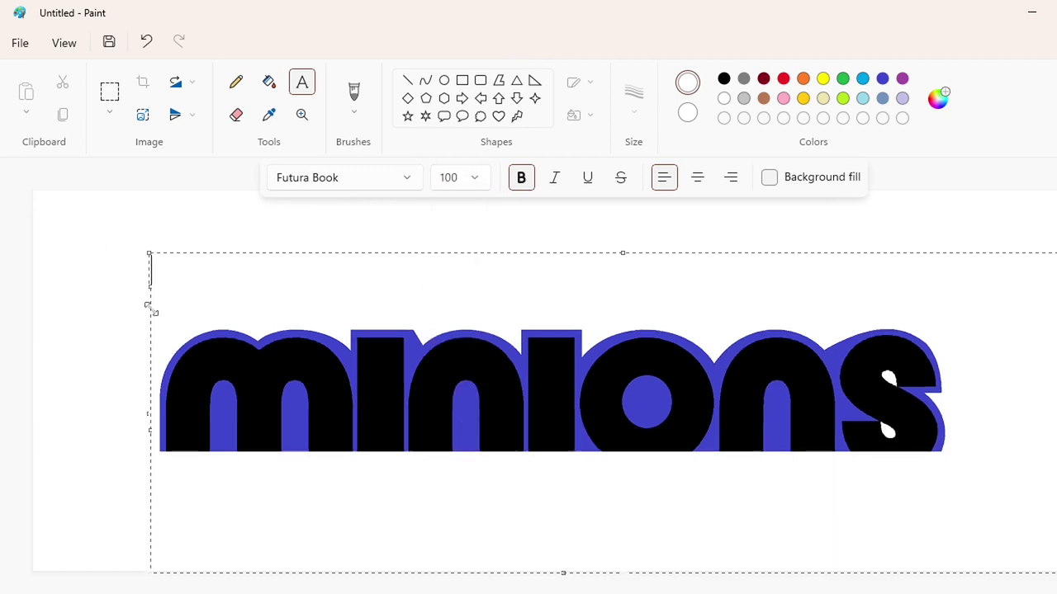
# - Add the black letter-spaced tagline "T H E R I S E O F G R U" below the word
pyautogui.click(130, 478)
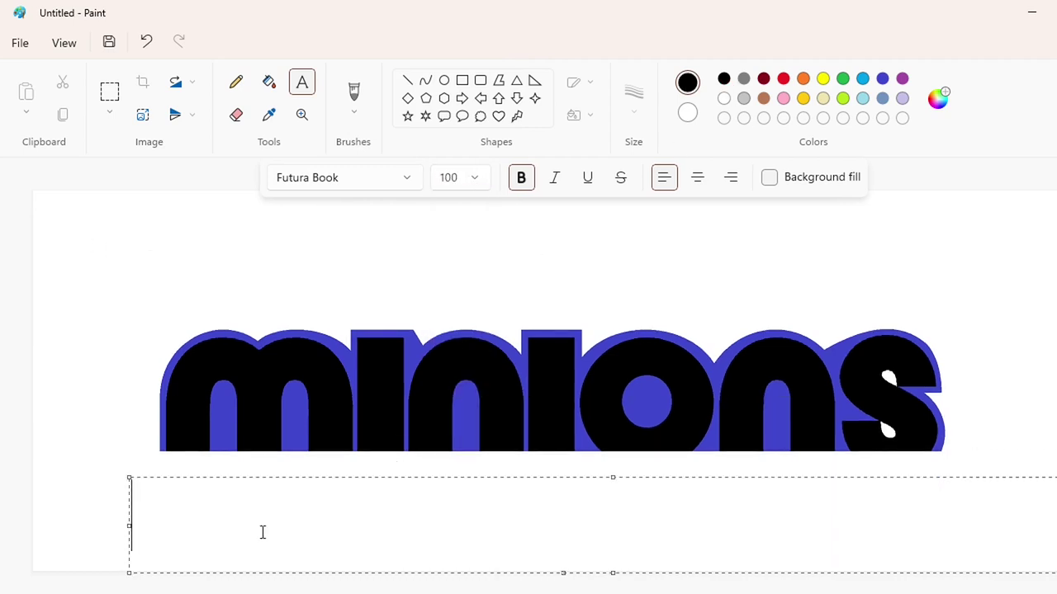
pyautogui.write('T H E  R')
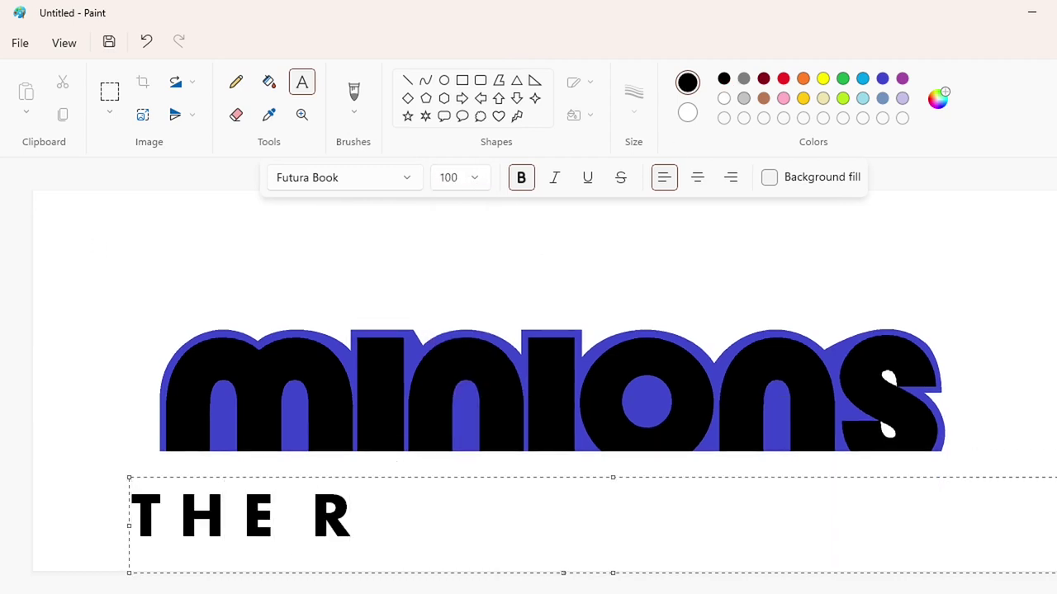
pyautogui.write(' I S E  O F  G R U')
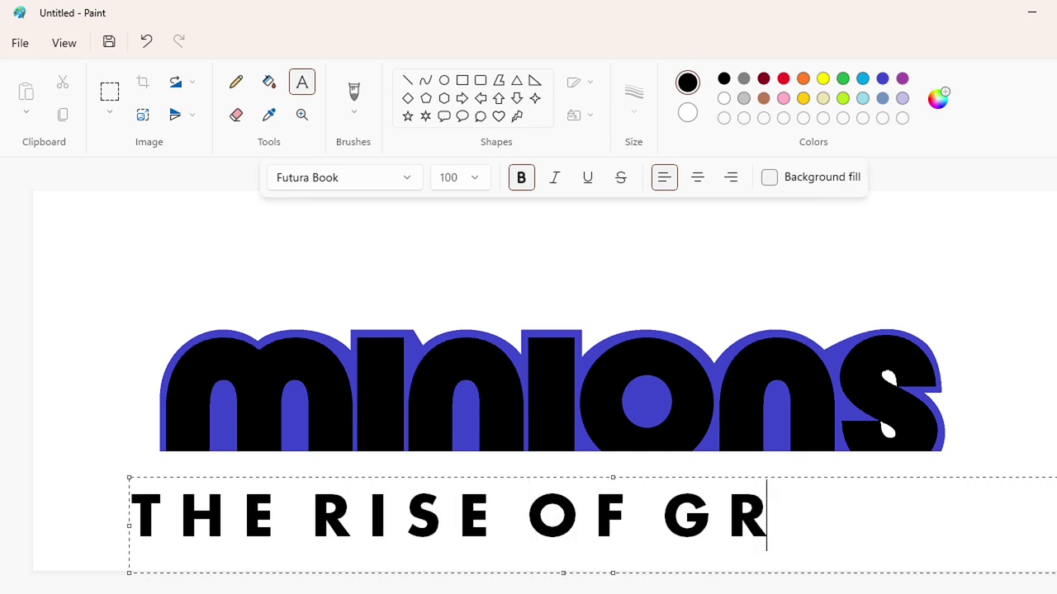
# - Widen the gaps between the tagline's words with extra spaces
pyautogui.click(305, 505)
pyautogui.click(529, 510)
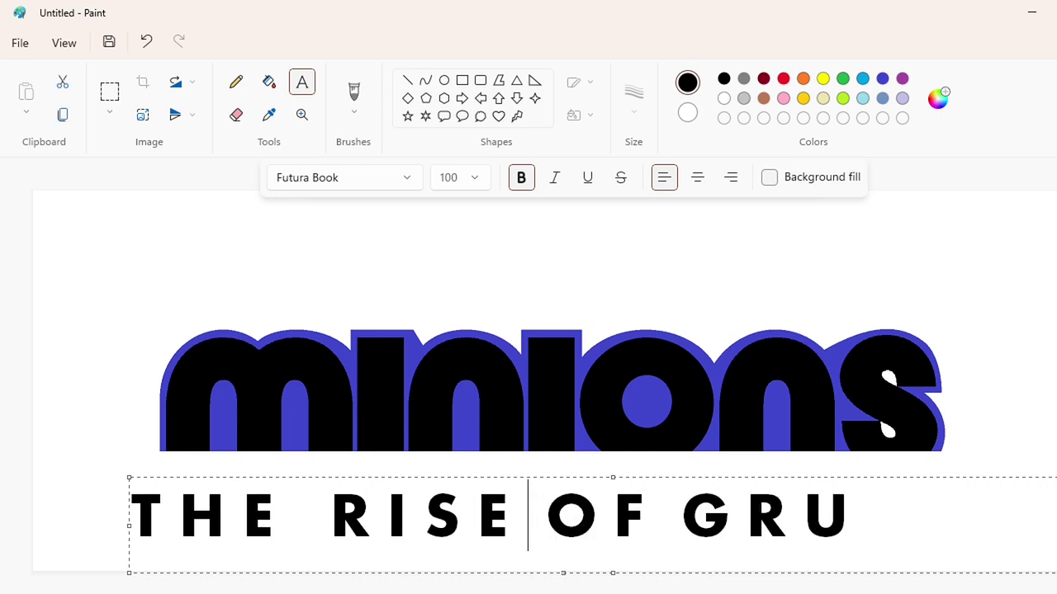
pyautogui.click(693, 513)
# - Move the tagline's text box closer beneath the word, starting at the m's outer edge
pyautogui.moveTo(894, 514); pyautogui.dragTo(84, 392)
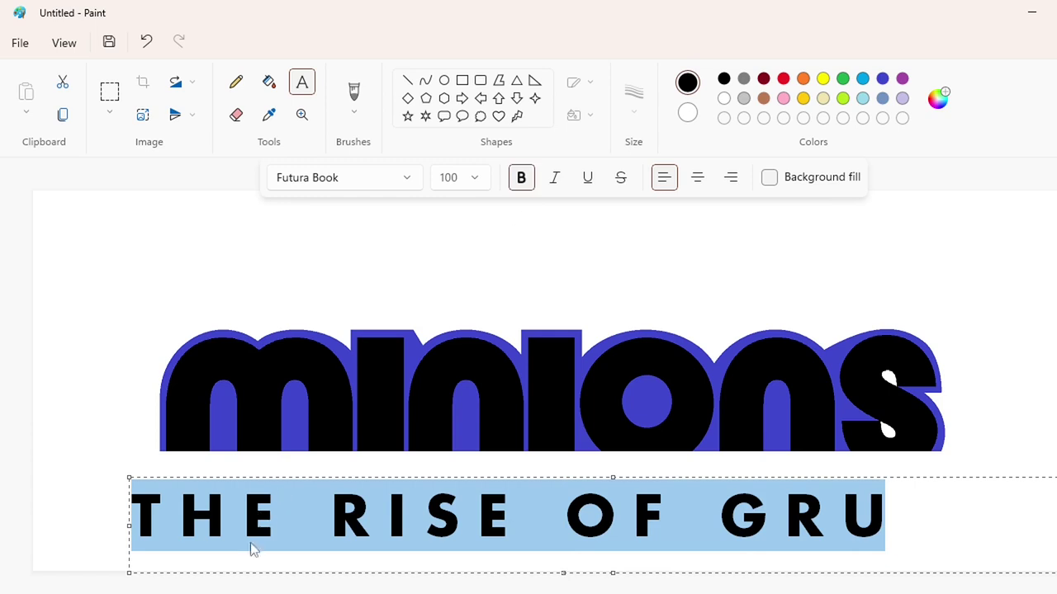
pyautogui.click(182, 512)
pyautogui.moveTo(128, 477); pyautogui.dragTo(155, 460)
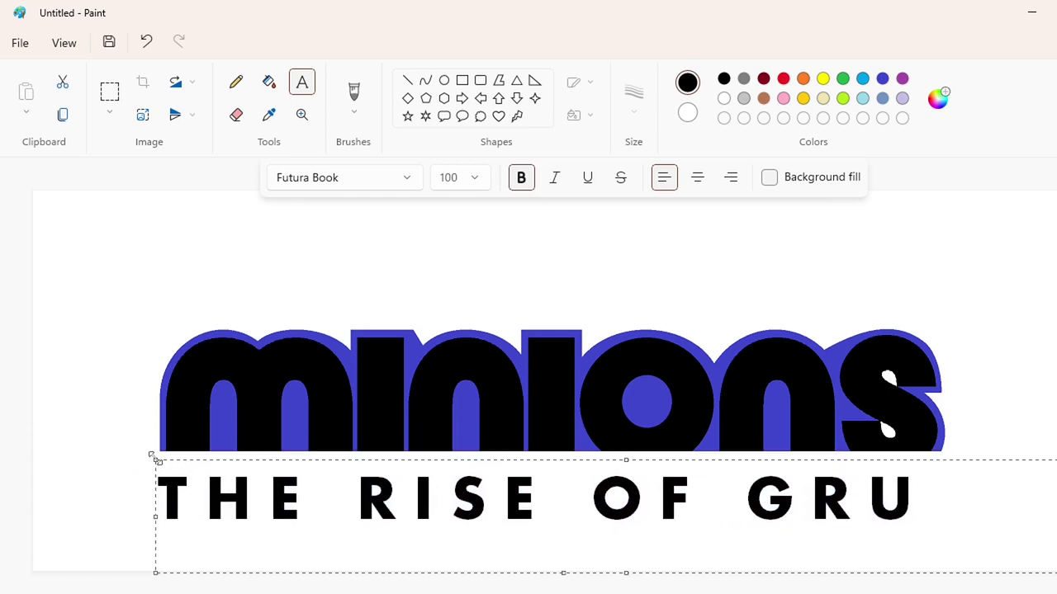
# - Try font size 110 for the whole tagline, settle on 105, and commit the text
pyautogui.hotkey('ctrl', 'a')
pyautogui.click(483, 178)
pyautogui.write('110')
pyautogui.press('Return')
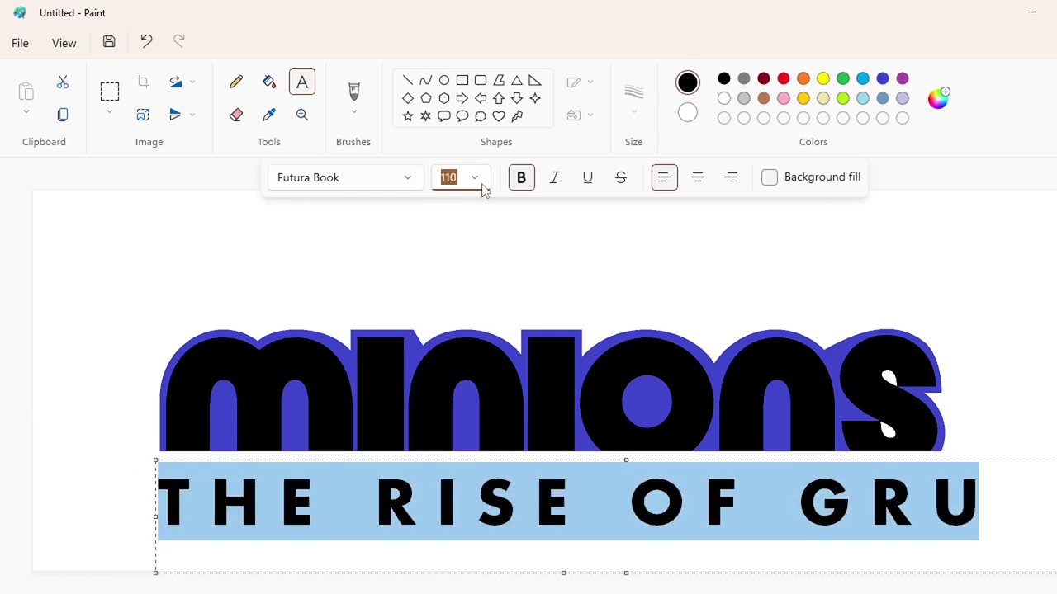
pyautogui.click(476, 177)
pyautogui.write('105')
pyautogui.press('Return')
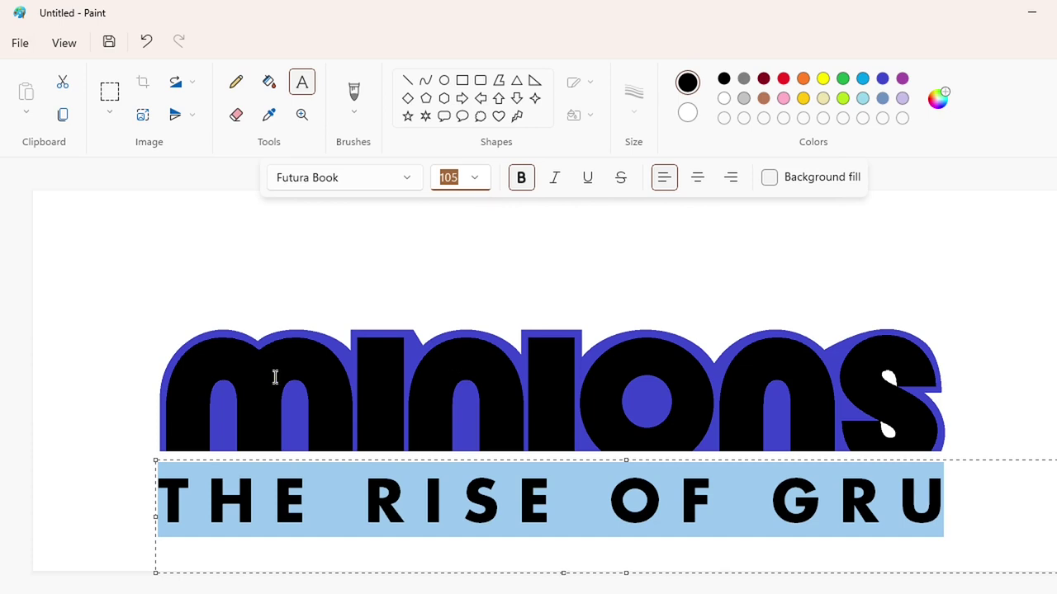
pyautogui.click(65, 425)
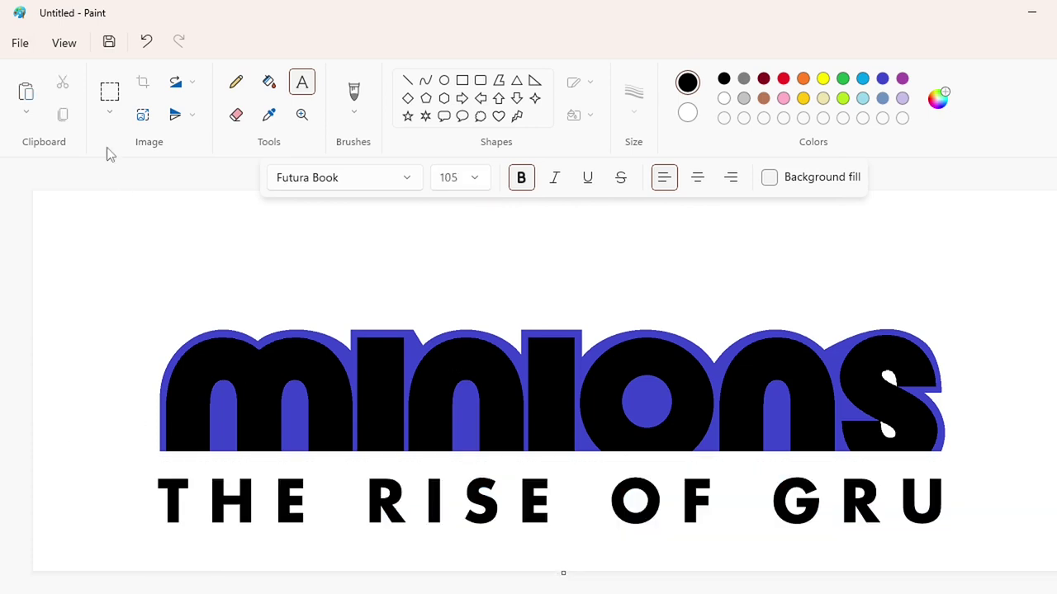
# - Cut the tagline with a rectangular selection and paste it back beneath the word
pyautogui.click(110, 90)
pyautogui.moveTo(133, 465); pyautogui.dragTo(1002, 546)
pyautogui.hotkey('ctrl', 'x')
pyautogui.scroll(1, 773, 551)
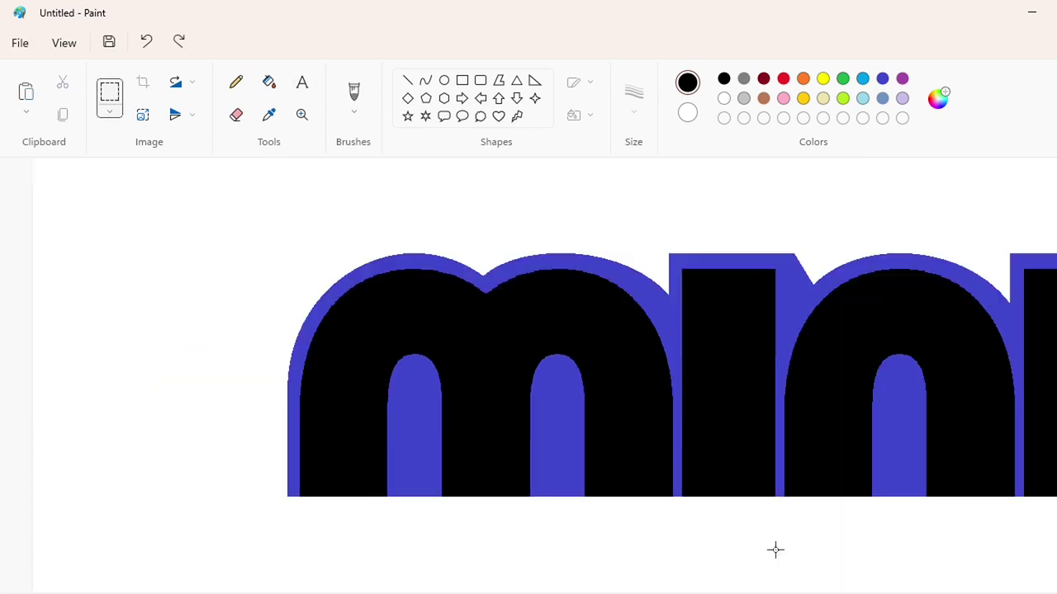
pyautogui.scroll(-1, 896, 589)
pyautogui.hotkey('ctrl', 'v')
pyautogui.moveTo(391, 232); pyautogui.dragTo(483, 496)
# - Nudge the pasted tagline into line with the word's edges, leaving a narrow gap below the letters
pyautogui.press('Up')
pyautogui.press('Up')
pyautogui.press('Up')
pyautogui.press('Up')
pyautogui.press('Up')
pyautogui.press('Up')
pyautogui.press('Up')
pyautogui.press('Up')
pyautogui.press('Up')
pyautogui.press('Up')
pyautogui.press('Up')
pyautogui.press('Up')
pyautogui.press('Up')
pyautogui.press('Up')
pyautogui.press('Up')
pyautogui.press('Up')
pyautogui.press('Up')
pyautogui.press('Up')
pyautogui.press('Up')
pyautogui.press('Up')
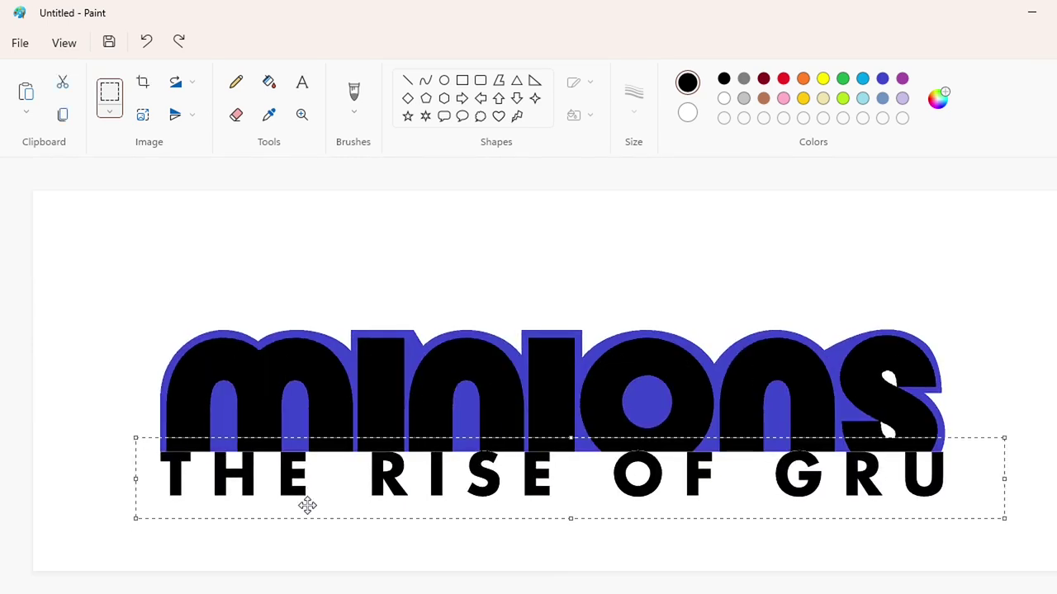
pyautogui.press('Left')
pyautogui.press('Left')
pyautogui.press('Down')
pyautogui.press('Down')
pyautogui.press('Down')
pyautogui.press('Down')
pyautogui.press('Down')
pyautogui.press('Down')
pyautogui.press('Down')
pyautogui.press('Down')
pyautogui.press('Down')
pyautogui.press('Down')
pyautogui.press('Down')
pyautogui.press('Down')
pyautogui.press('Down')
pyautogui.press('Down')
pyautogui.press('Down')
pyautogui.press('Down')
pyautogui.press('Down')
pyautogui.press('Down')
pyautogui.press('Down')
pyautogui.press('Down')
pyautogui.click(75, 247)
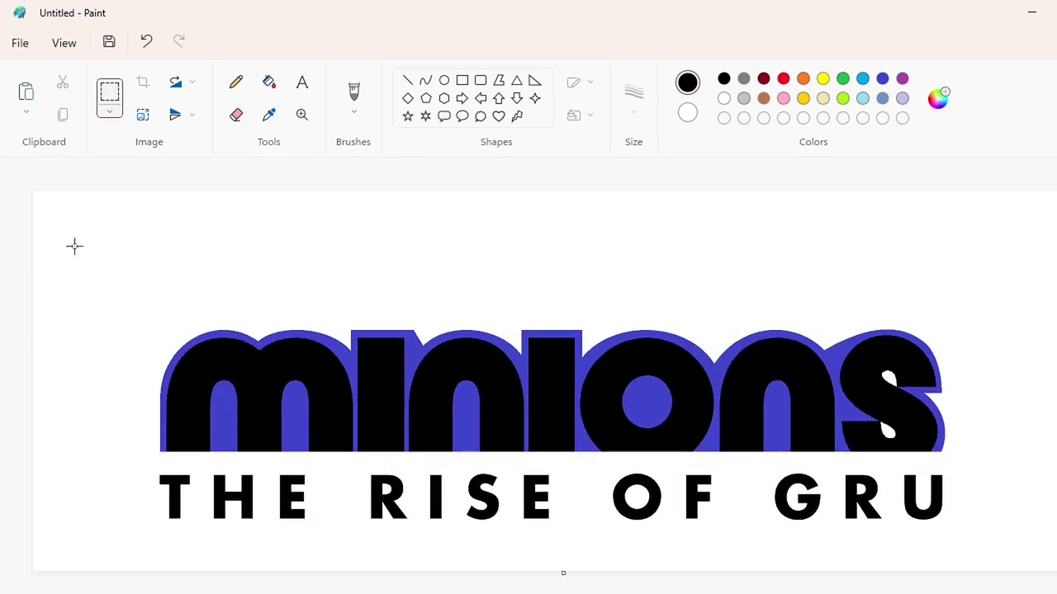
# - Copy the complete logo and clear it from the canvas with a solid white rectangle
pyautogui.moveTo(57, 216); pyautogui.dragTo(1055, 571)
pyautogui.click(42, 289)
pyautogui.click(724, 98)
pyautogui.click(463, 82)
pyautogui.moveTo(116, 289); pyautogui.dragTo(1021, 547)
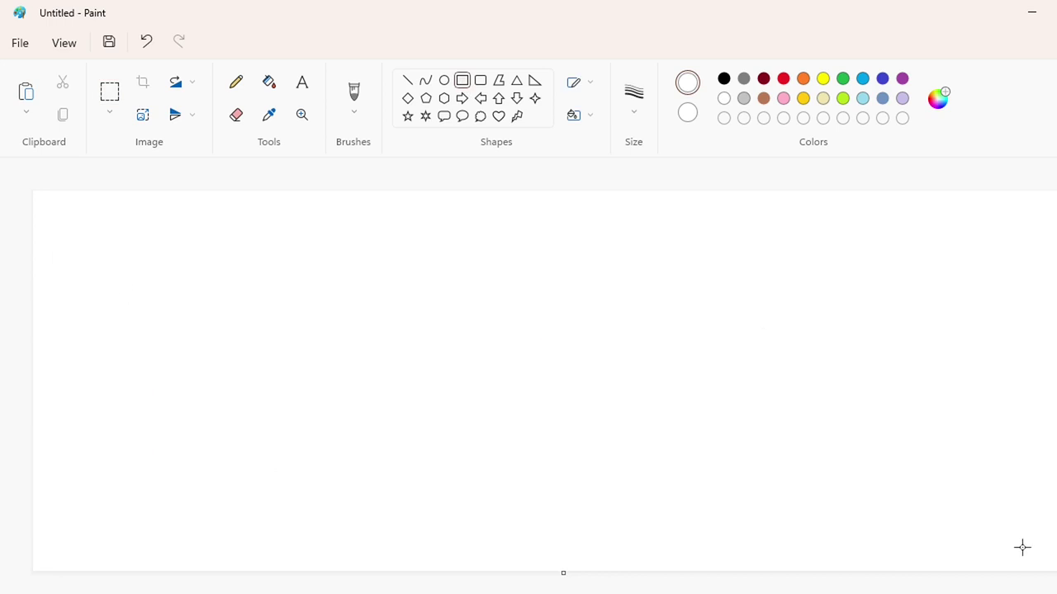
# - Paste the copied logo and place it higher and further left on the canvas
pyautogui.hotkey('ctrl', 'v')
pyautogui.moveTo(557, 443); pyautogui.dragTo(544, 421)
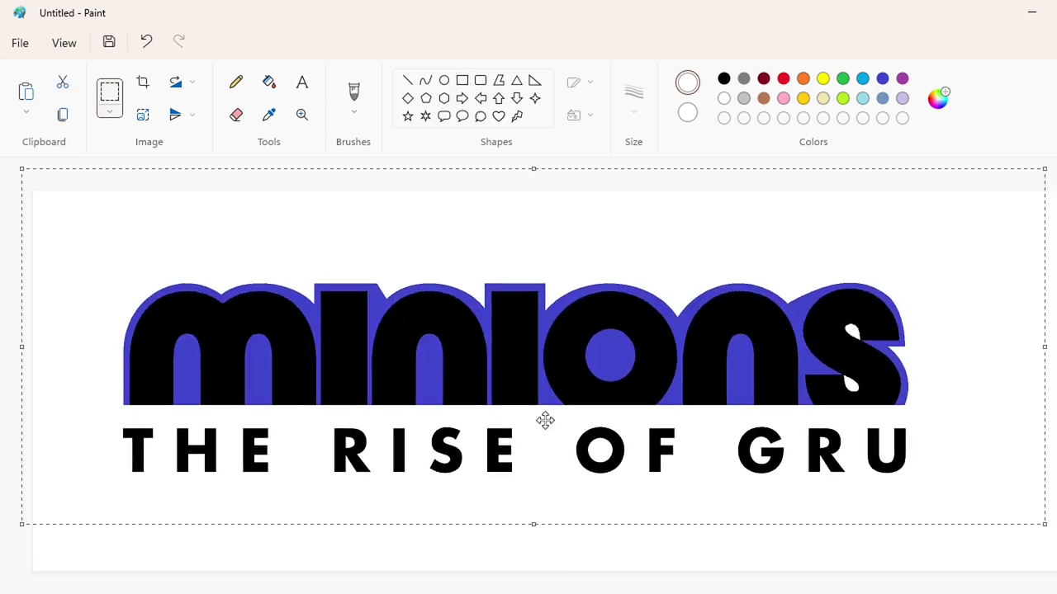
pyautogui.click(567, 564)
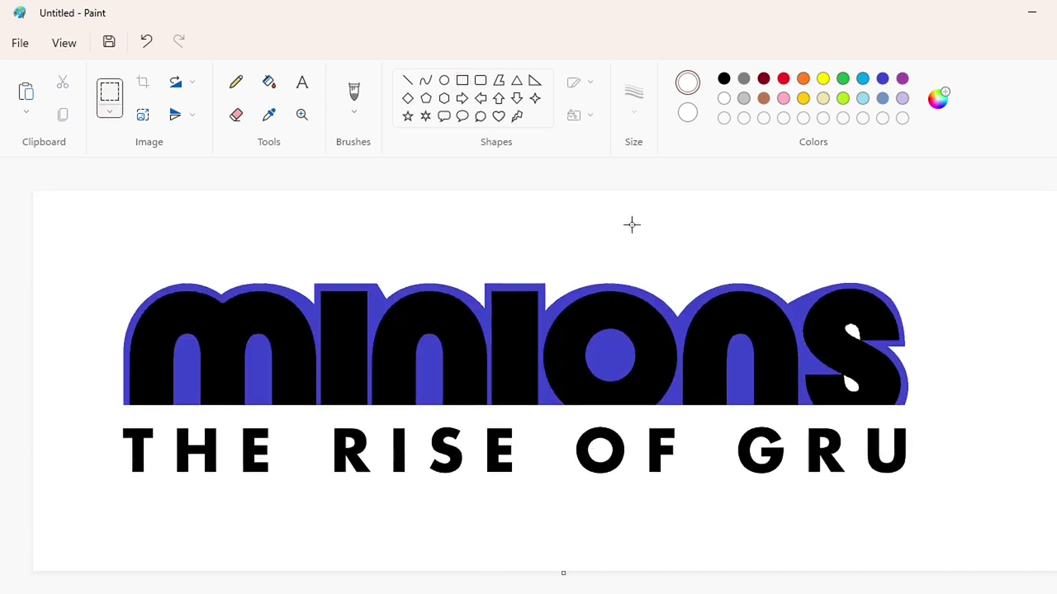
# - Fill all seven letters of the word minions with gold
pyautogui.click(803, 98)
pyautogui.click(269, 82)
pyautogui.click(292, 334)
pyautogui.click(354, 341)
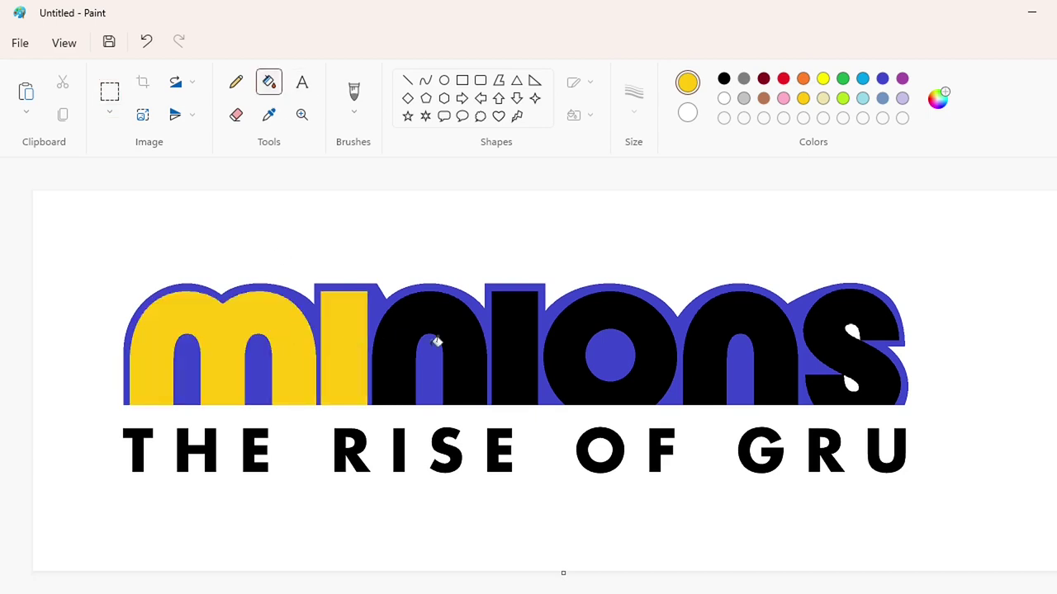
pyautogui.click(466, 347)
pyautogui.click(516, 357)
pyautogui.click(572, 360)
pyautogui.click(707, 373)
pyautogui.click(865, 366)
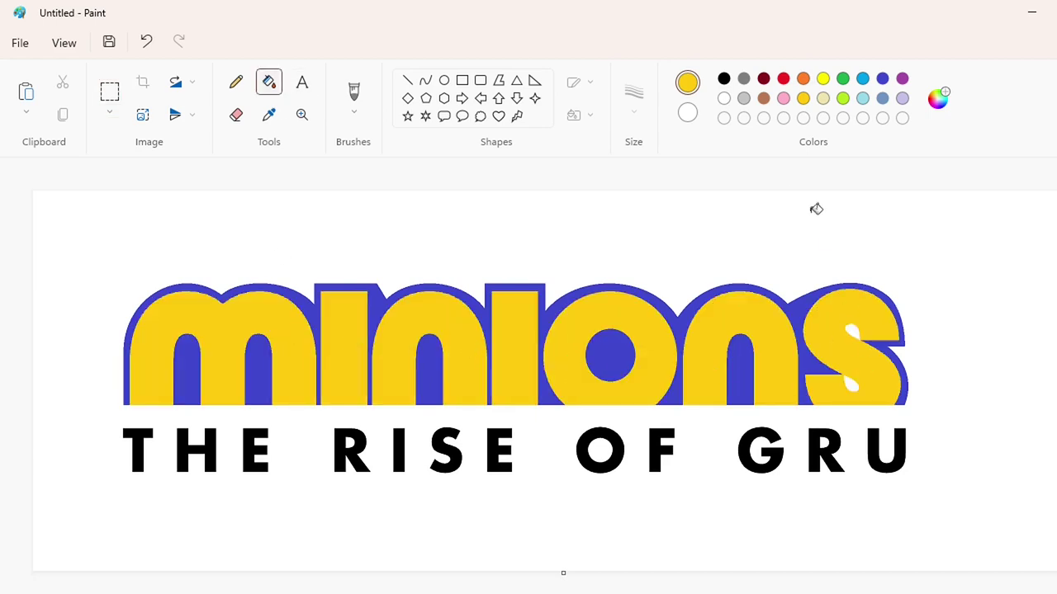
# - Fill the openings inside the letters and the surrounding outline with black
pyautogui.click(724, 79)
pyautogui.click(852, 331)
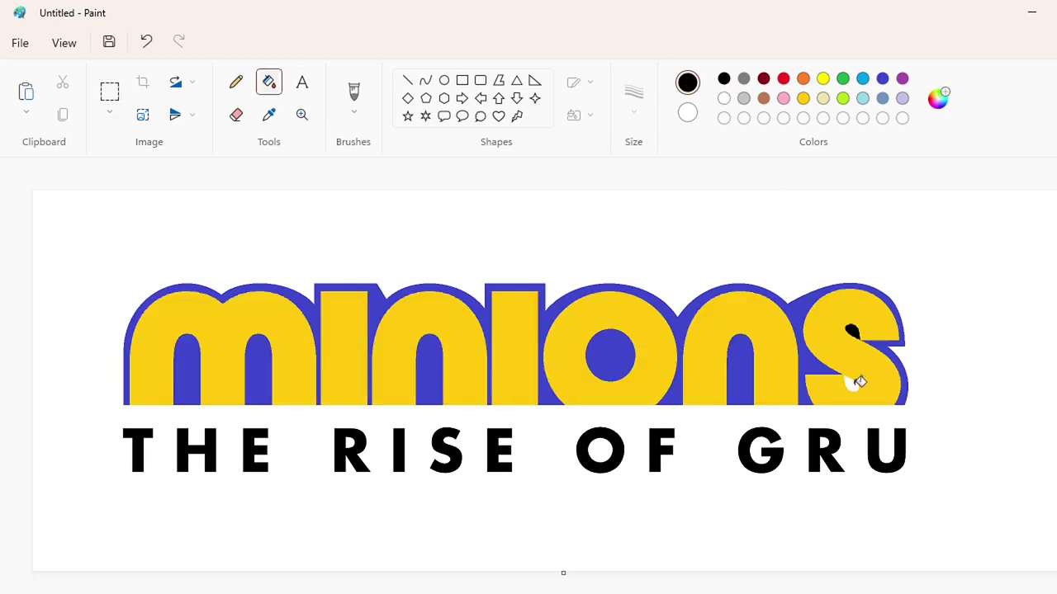
pyautogui.click(852, 382)
pyautogui.click(631, 354)
pyautogui.click(743, 361)
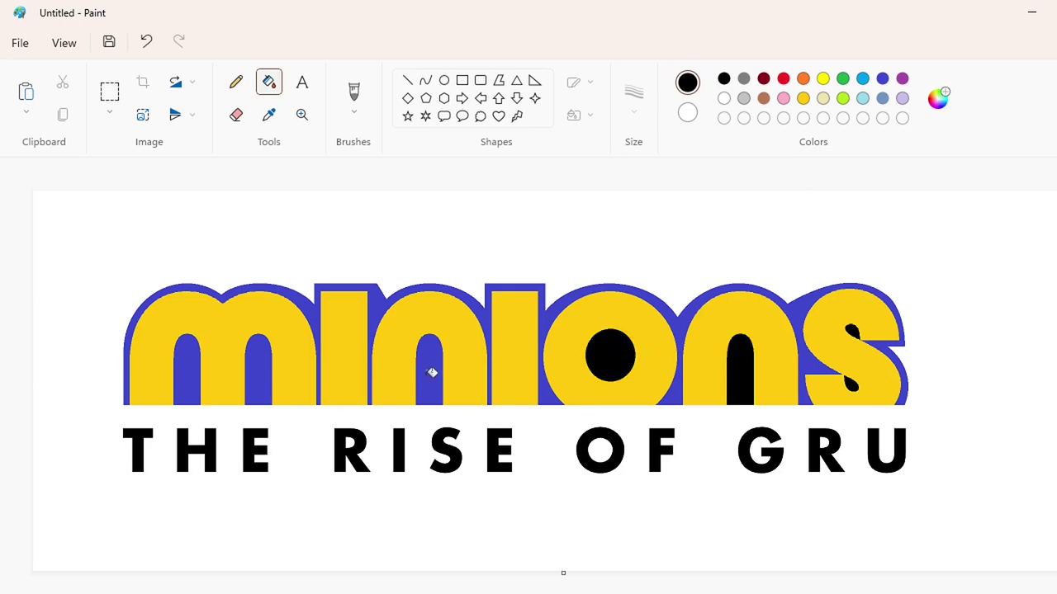
pyautogui.click(431, 372)
pyautogui.click(256, 372)
pyautogui.click(191, 373)
pyautogui.click(373, 302)
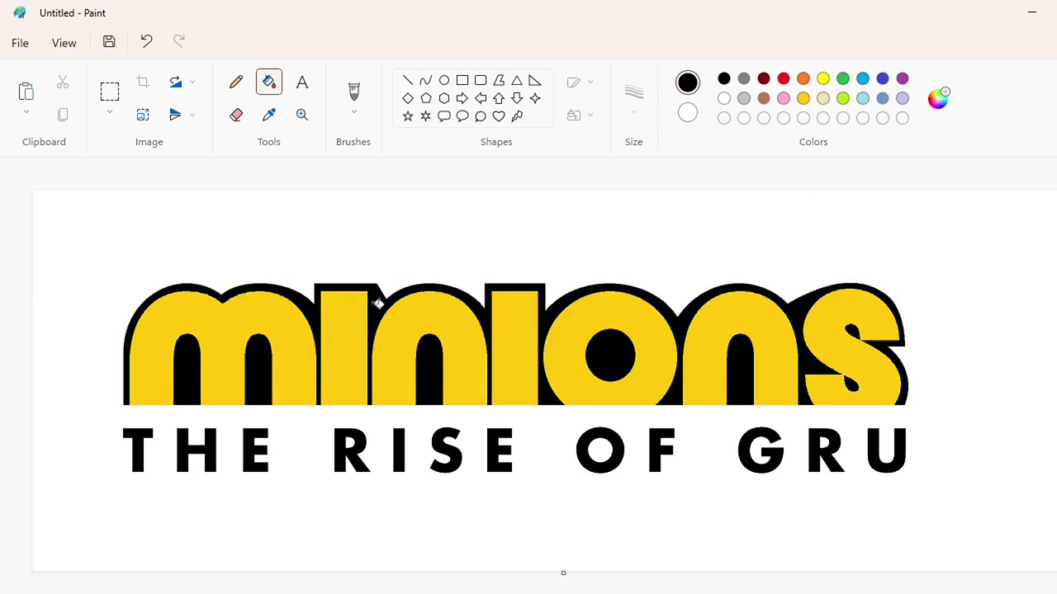